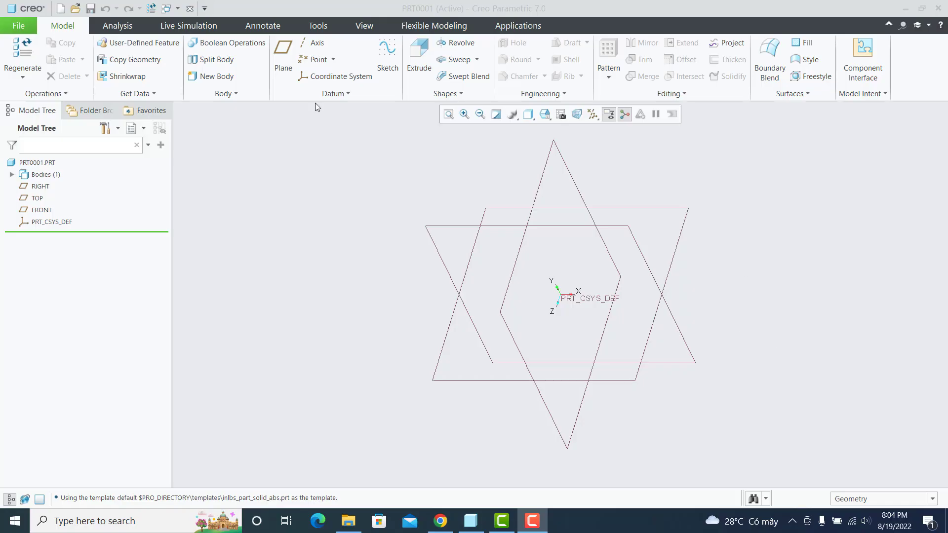
Create datum plane DTM1 offset 100 from the FRONT plane.
left_click(283, 54)
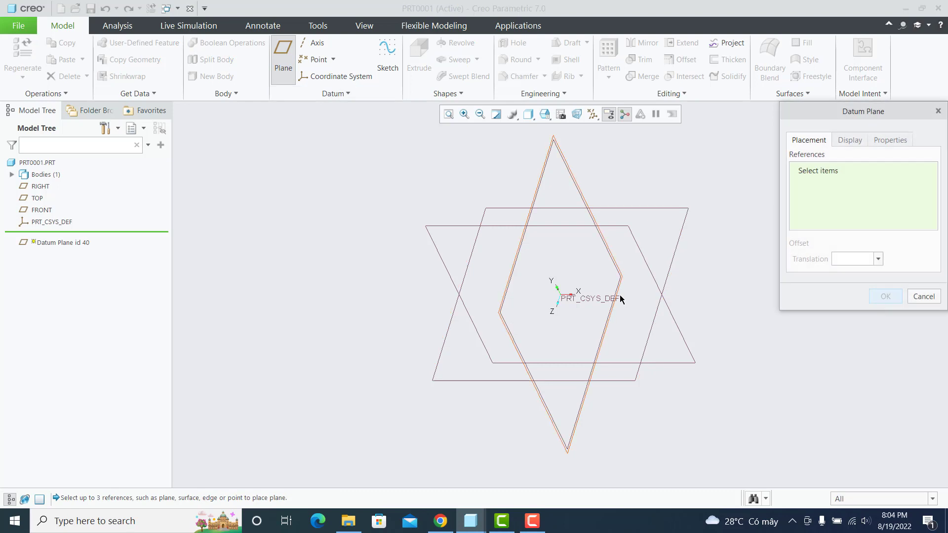
left_click(635, 247)
double_click(847, 258)
type("100")
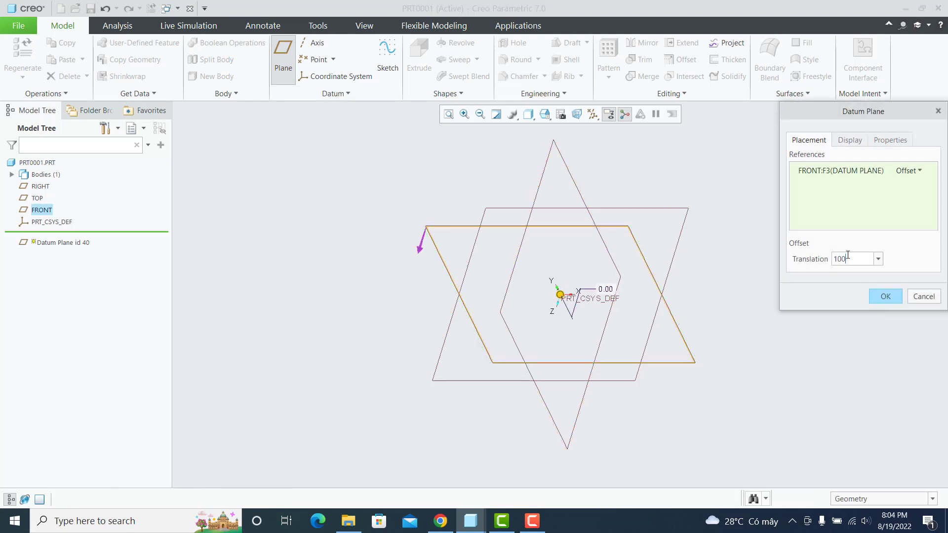
key("Return")
left_click(887, 293)
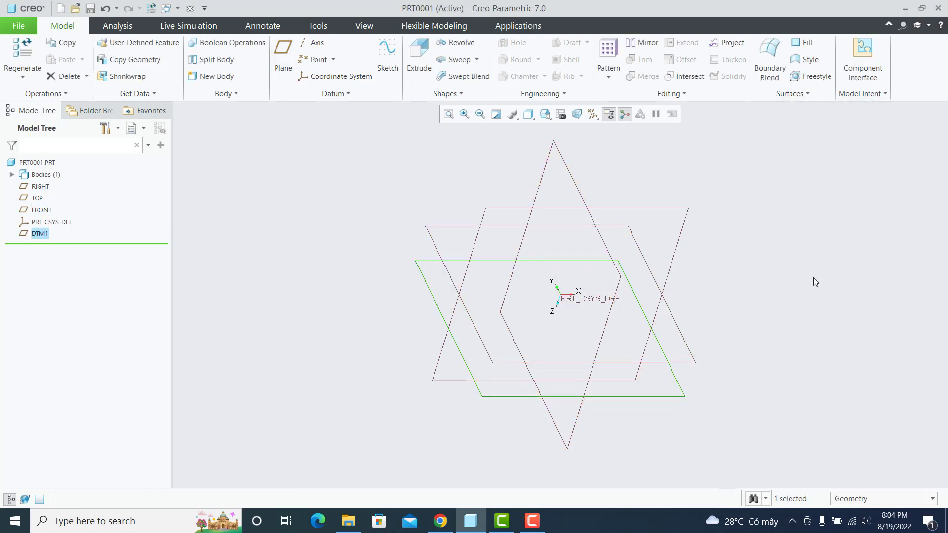
Start a sketch on DTM1 and draw a three-point arc.
left_click(388, 55)
left_click(584, 117)
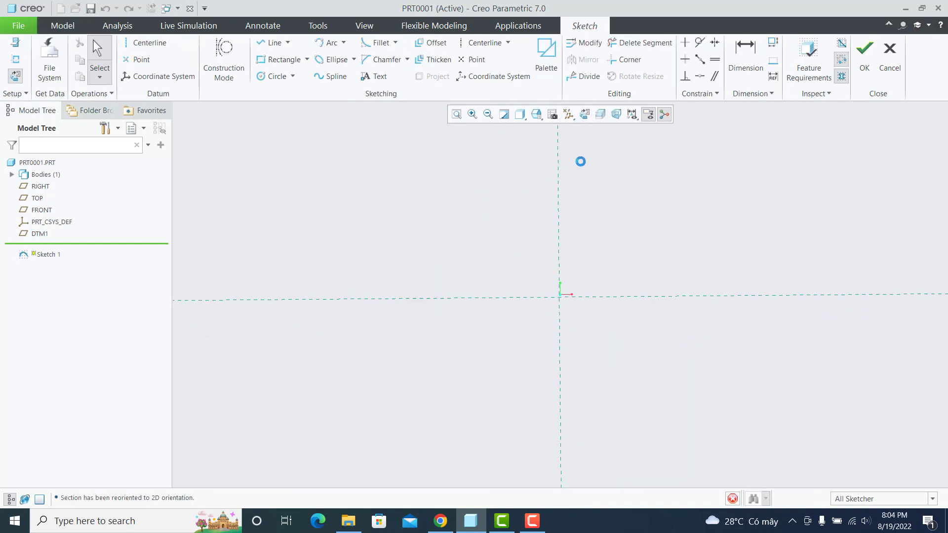
left_click(324, 45)
left_click(532, 181)
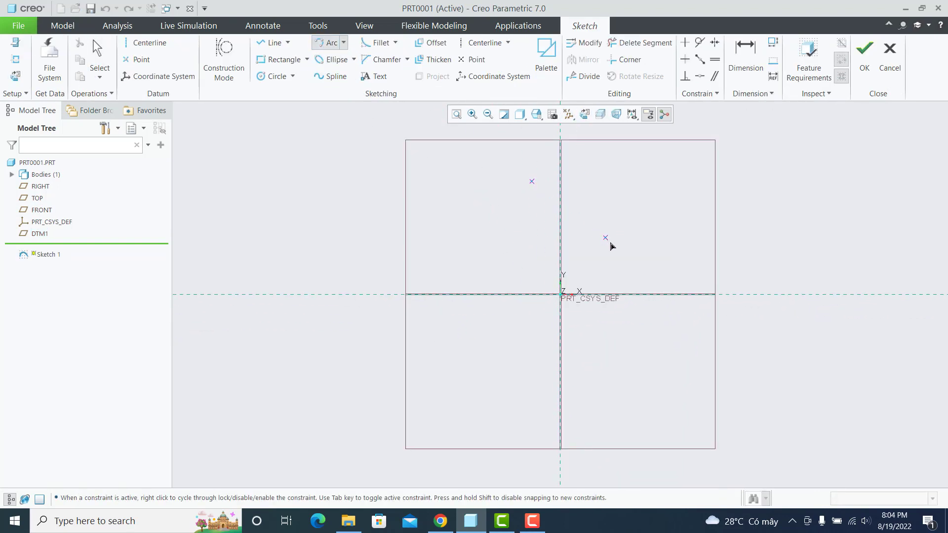
left_click(623, 294)
left_click(631, 230)
middle_click(631, 230)
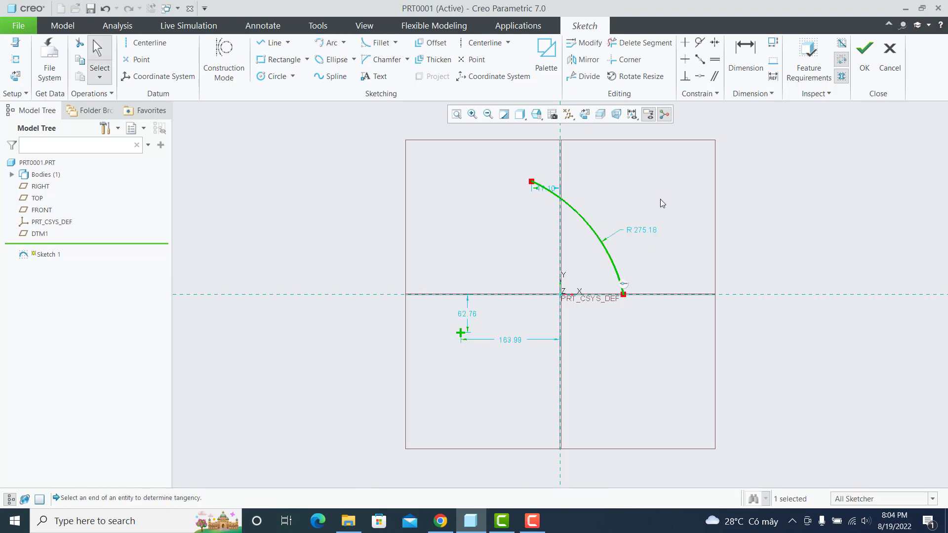
Set the arc radius to 500 and its top-end dimension to 80.
double_click(646, 230)
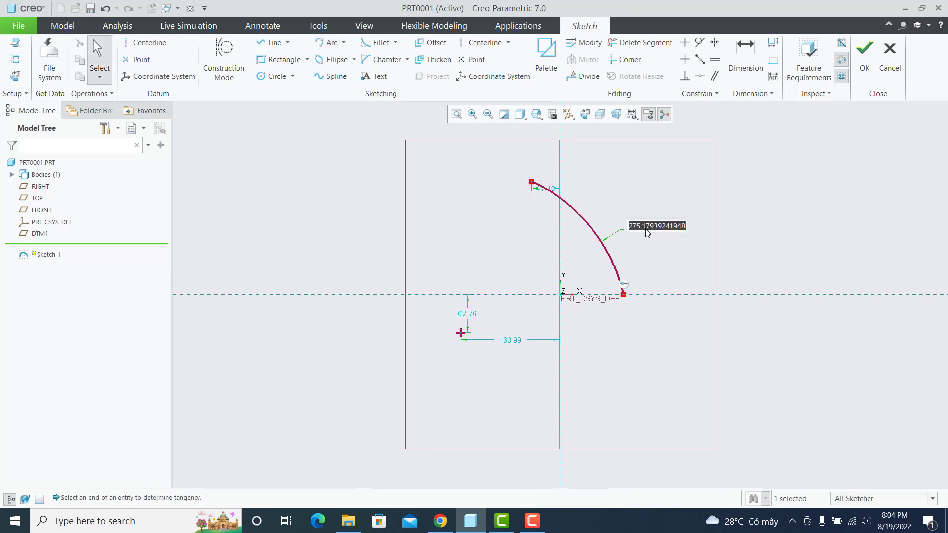
type("500")
key("Return")
scroll(607, 239, "down", 1)
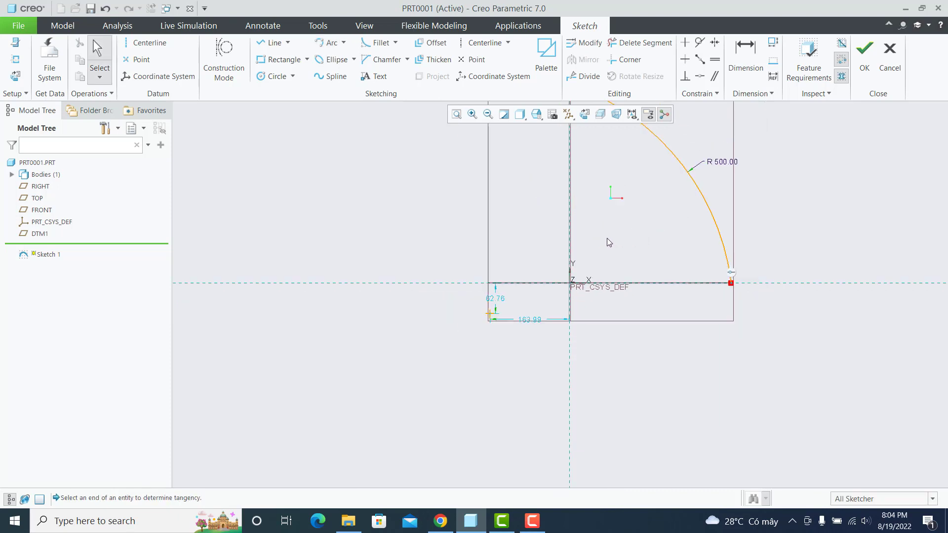
scroll(606, 238, "down", 2)
left_click(472, 114)
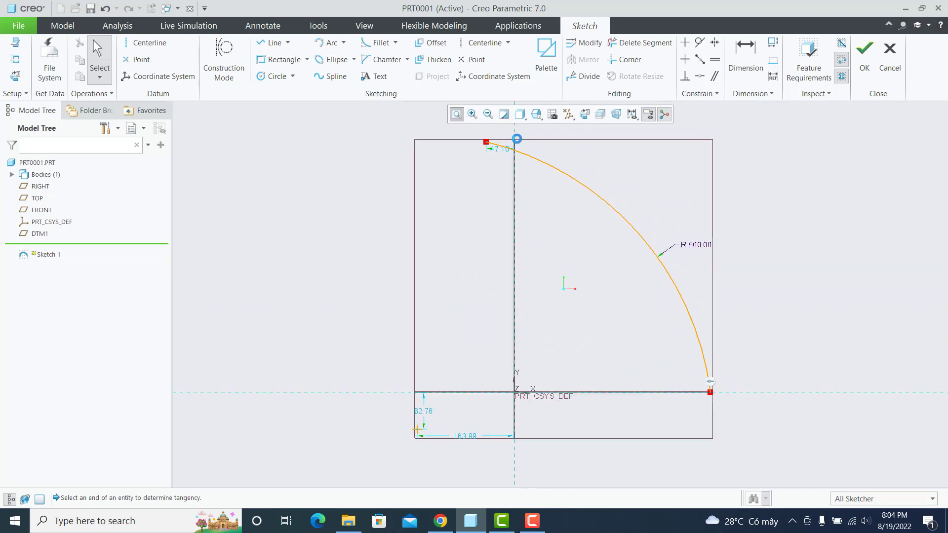
double_click(493, 149)
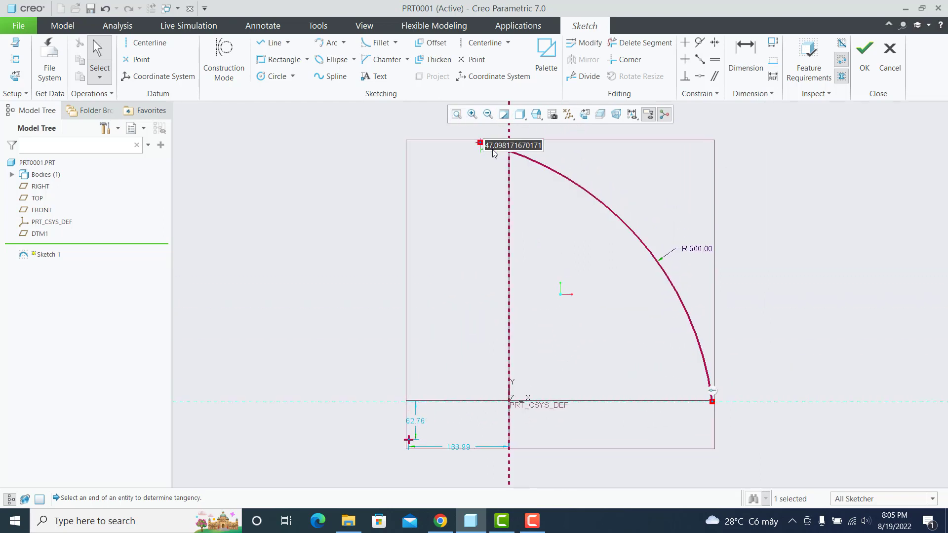
type("80")
key("Return")
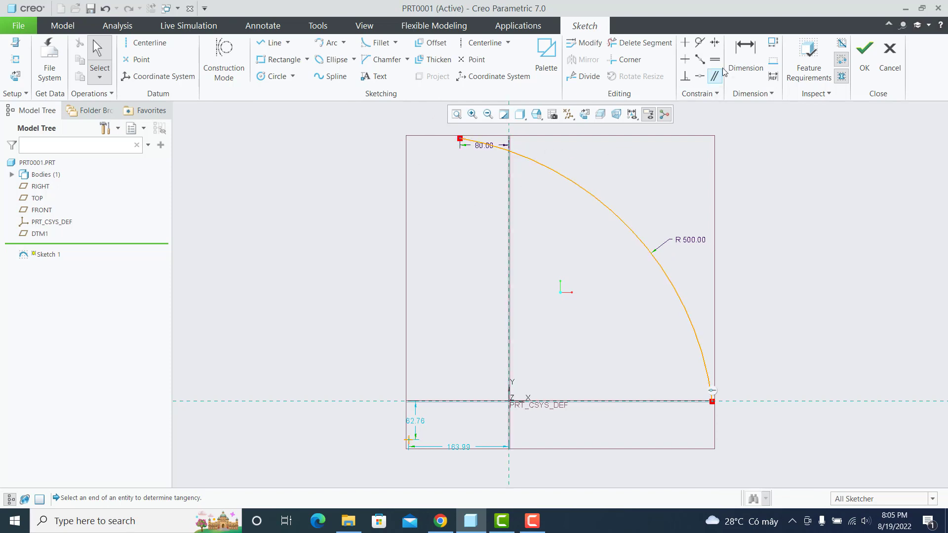
Dimension the arc's upper end 250 above the horizontal reference.
left_click(746, 54)
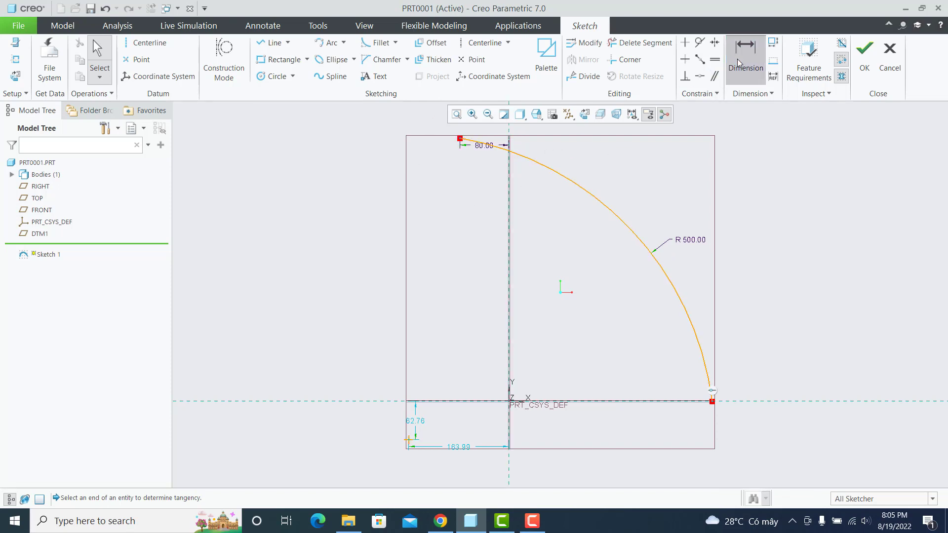
left_click(460, 143)
middle_click(384, 264)
scroll(383, 264, "down", 1)
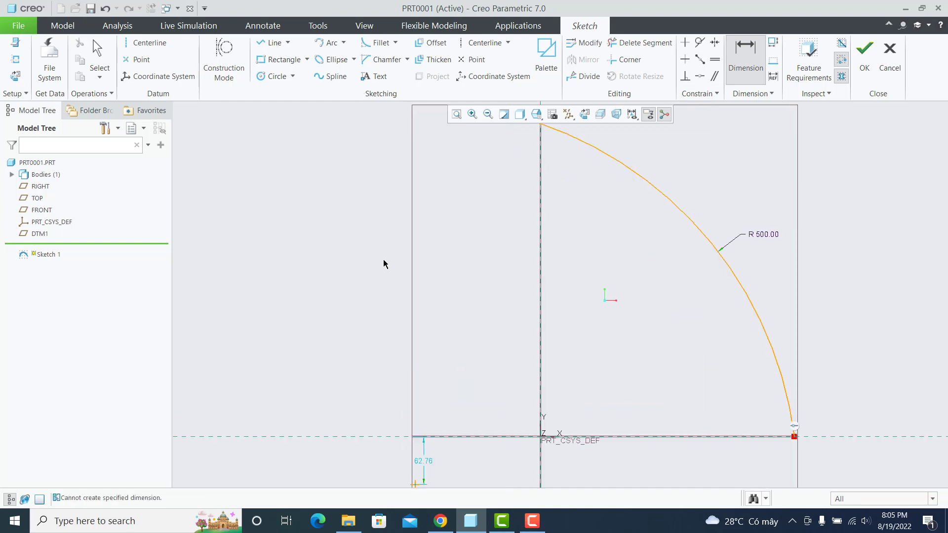
scroll(647, 201, "up", 2)
scroll(595, 170, "up", 2)
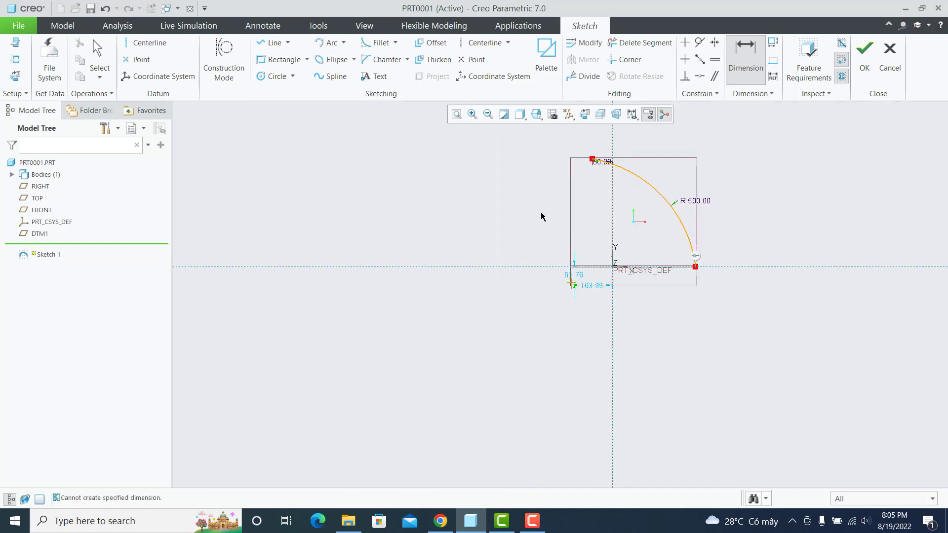
left_click(593, 267)
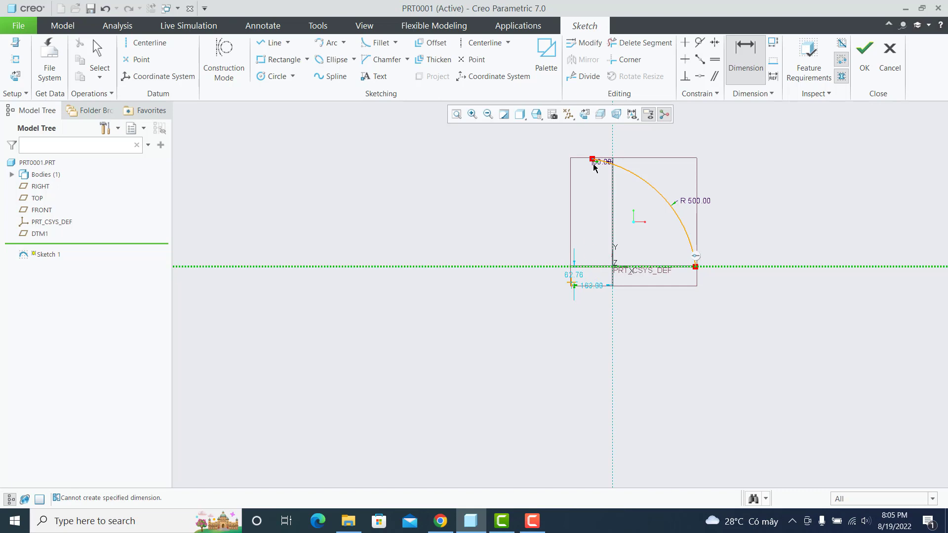
left_click(593, 162)
middle_click(557, 201)
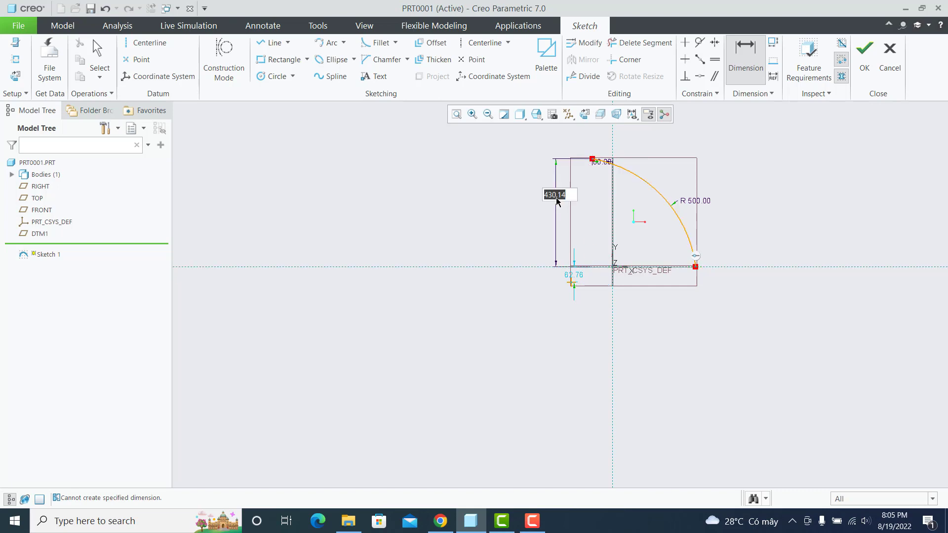
type("25")
type("0")
key("Return")
Dimension the arc's lower end 60 from the vertical centerline and finish the sketch.
scroll(673, 220, "down", 1)
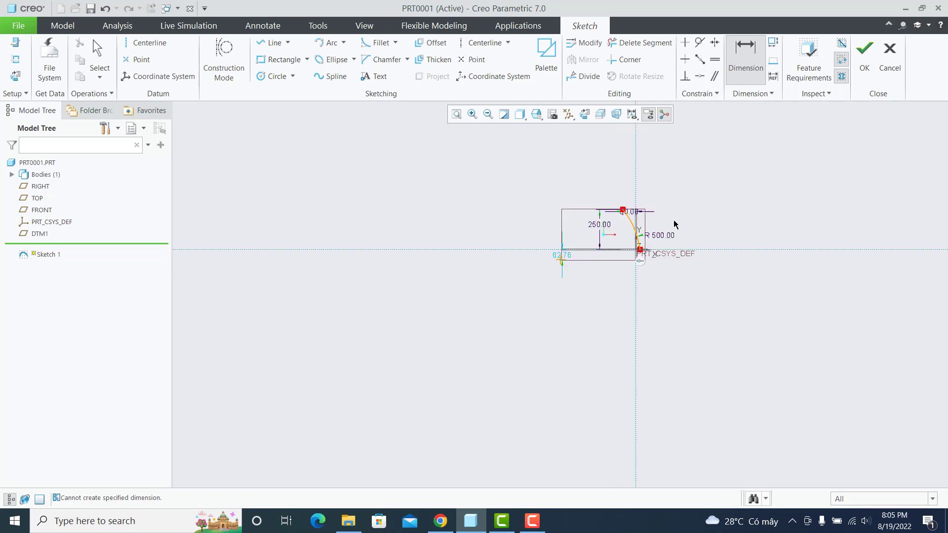
scroll(669, 224, "down", 1)
scroll(670, 224, "down", 1)
scroll(669, 223, "down", 2)
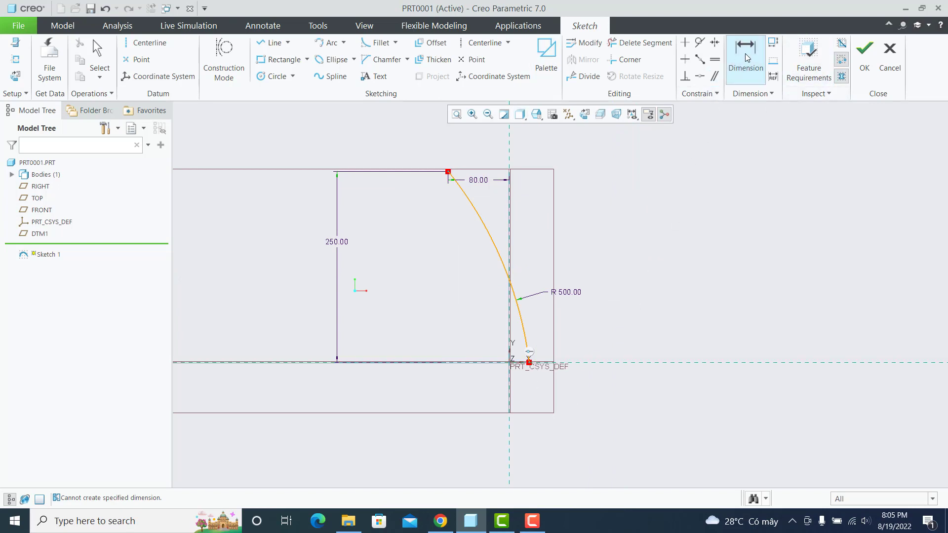
left_click(527, 348)
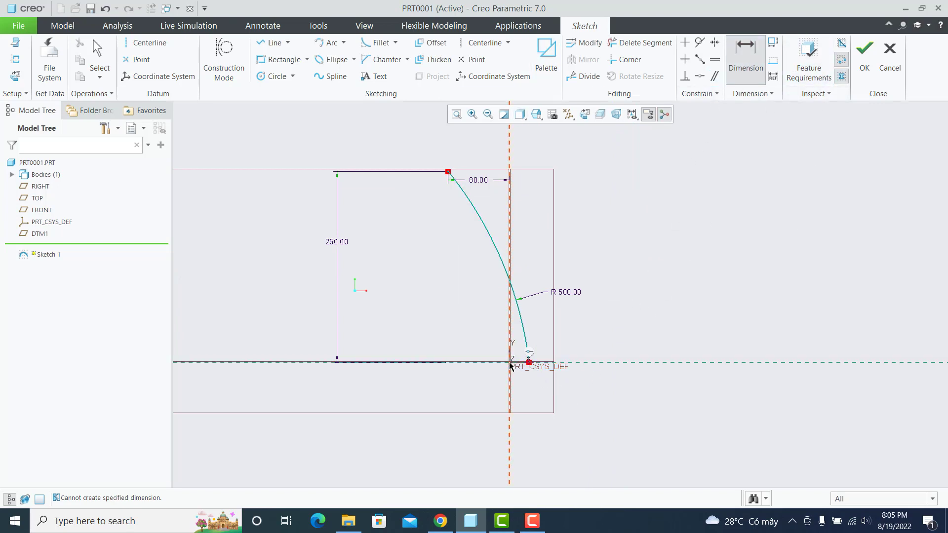
left_click(518, 383)
middle_click(531, 380)
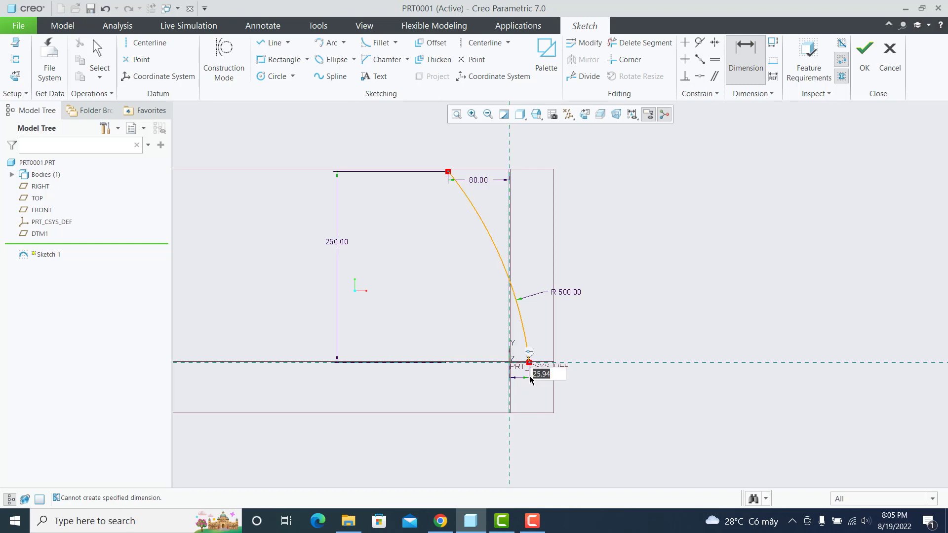
type("50")
key("Return")
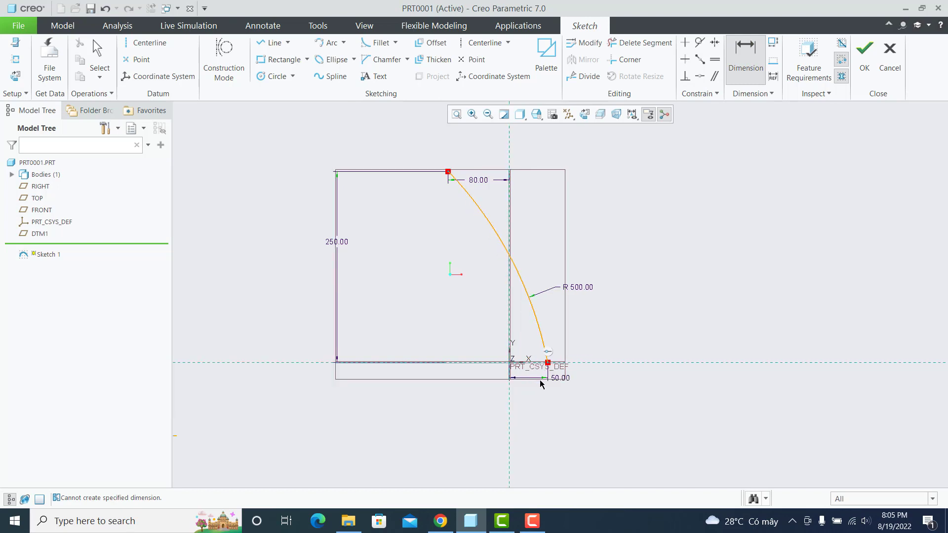
double_click(560, 378)
type("60")
key("Return")
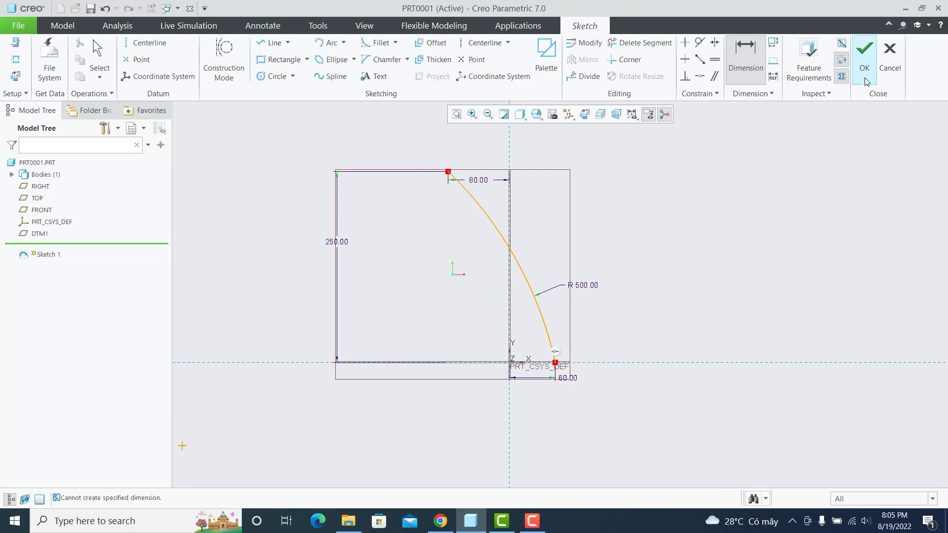
left_click(865, 65)
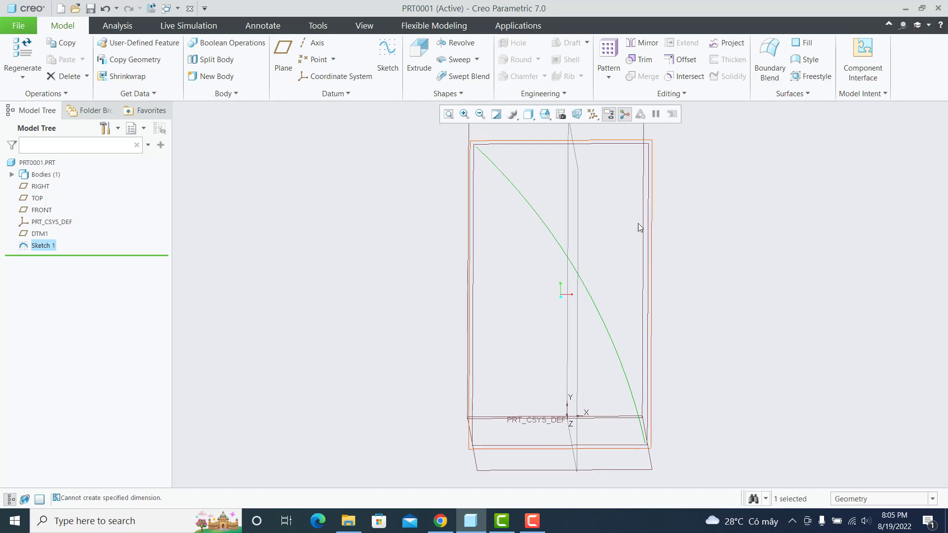
Start a sweep along the arc with a Ø20 circle section at its start.
left_click(453, 55)
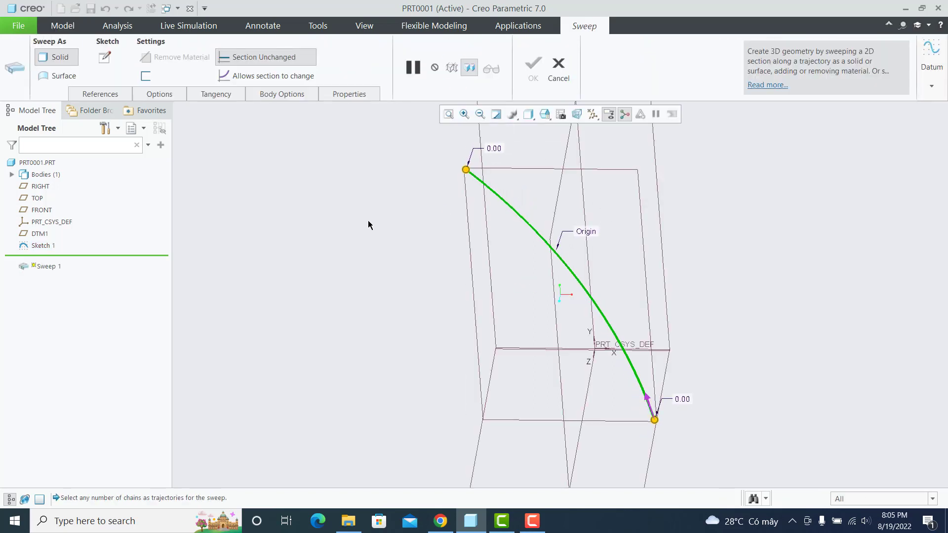
left_click(105, 58)
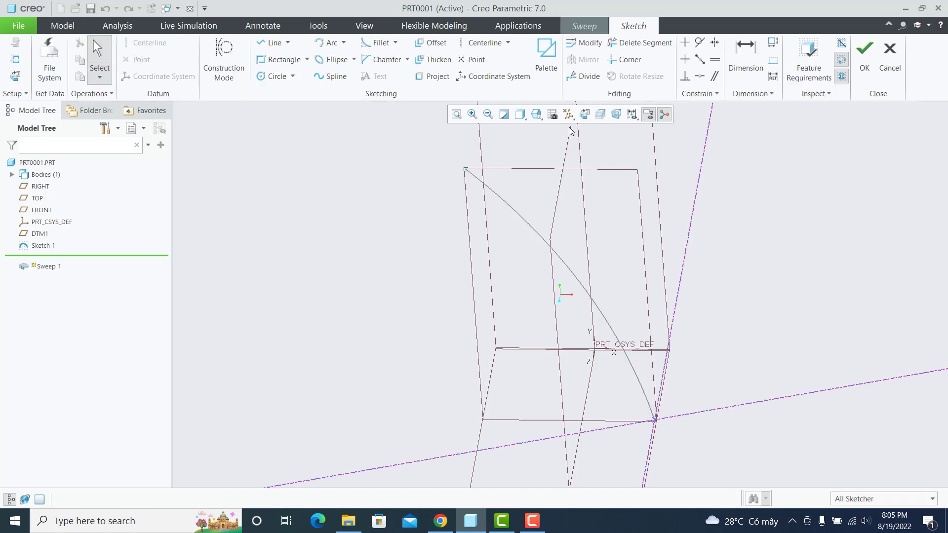
left_click(585, 114)
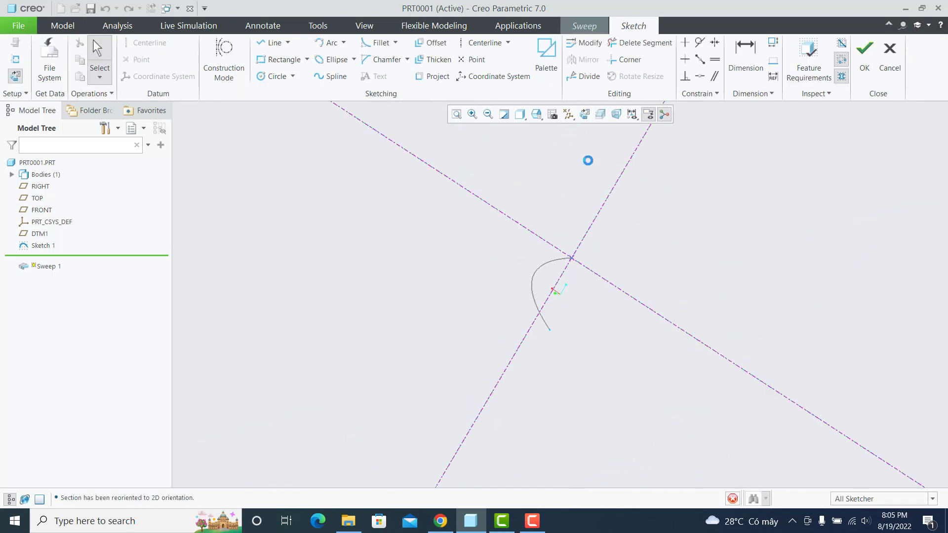
left_click(275, 77)
left_click(497, 294)
left_click(515, 276)
middle_click(484, 257)
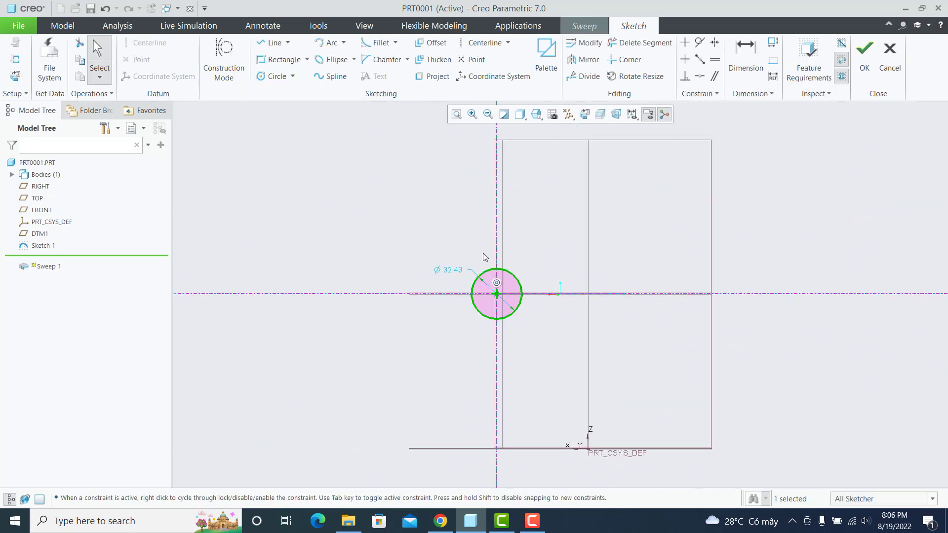
double_click(452, 269)
type("20")
key("Return")
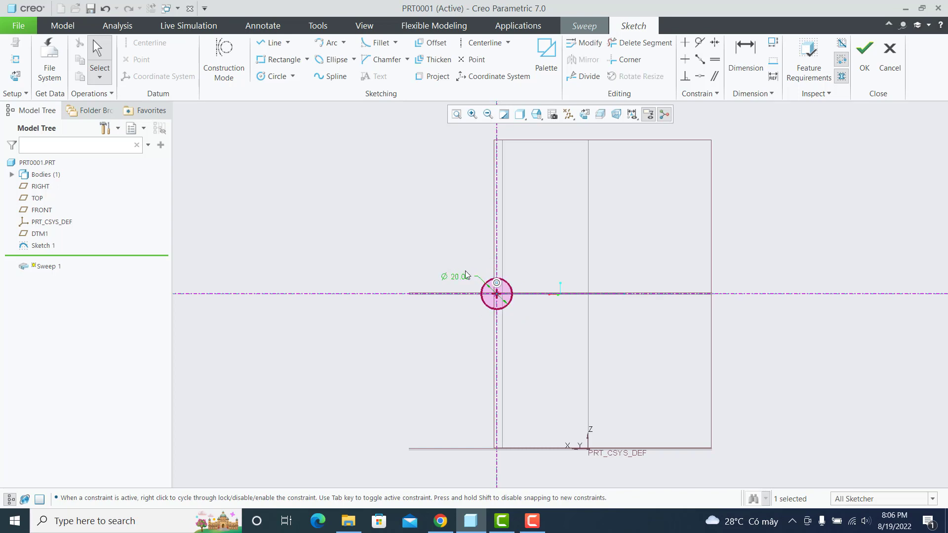
Finish the section and complete the sweep as a solid rod.
left_click(865, 57)
mouse_move(559, 229)
middle_mouse_down()
mouse_move(566, 159)
mouse_move(511, 188)
mouse_move(507, 209)
mouse_move(529, 154)
middle_mouse_up()
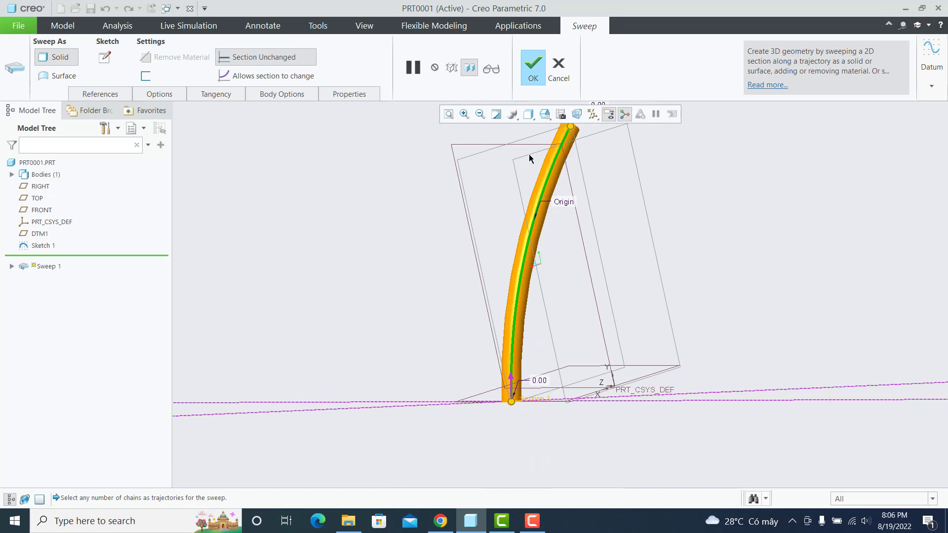
left_click(520, 74)
mouse_move(719, 232)
middle_mouse_down()
mouse_move(549, 197)
mouse_move(572, 201)
mouse_move(459, 266)
mouse_move(560, 241)
middle_mouse_up()
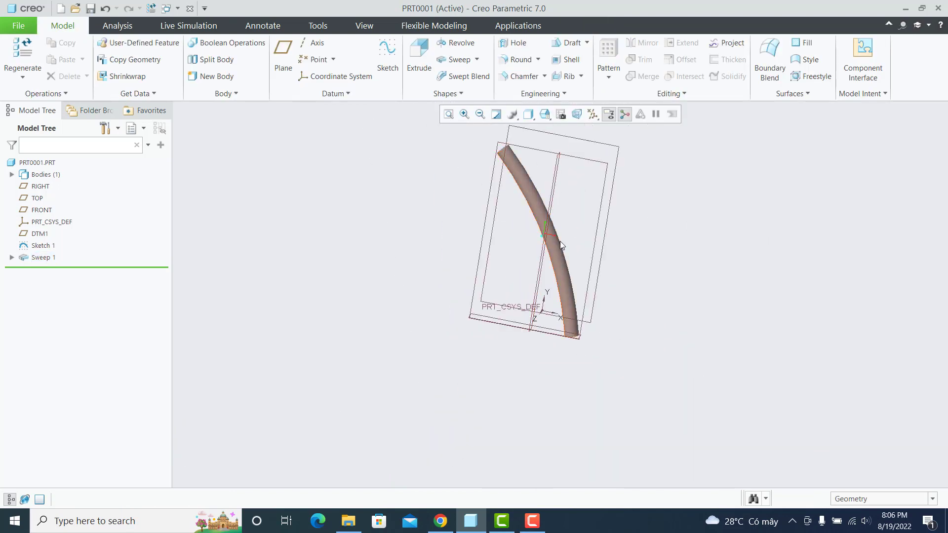
Hide the DTM1 datum plane.
mouse_move(481, 233)
middle_mouse_down()
mouse_move(457, 203)
mouse_move(487, 192)
middle_mouse_up()
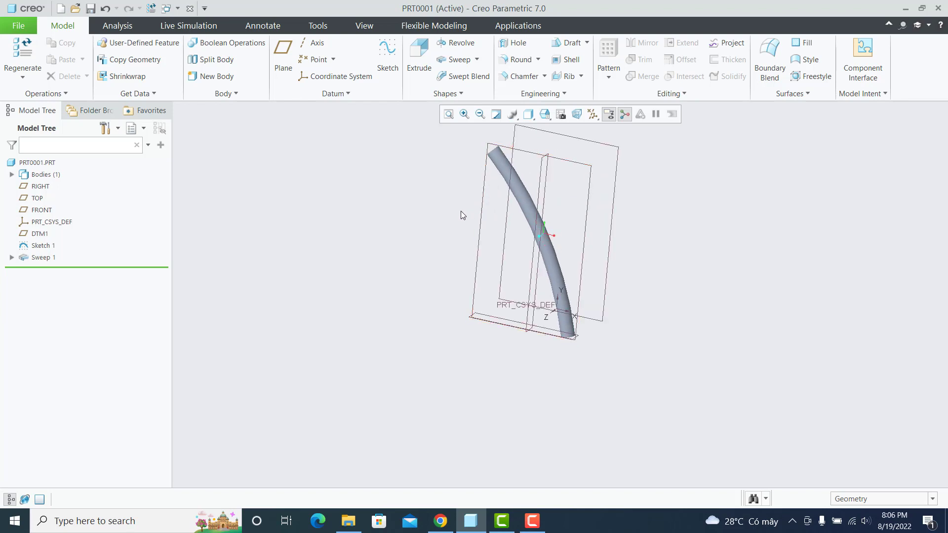
left_click(36, 236)
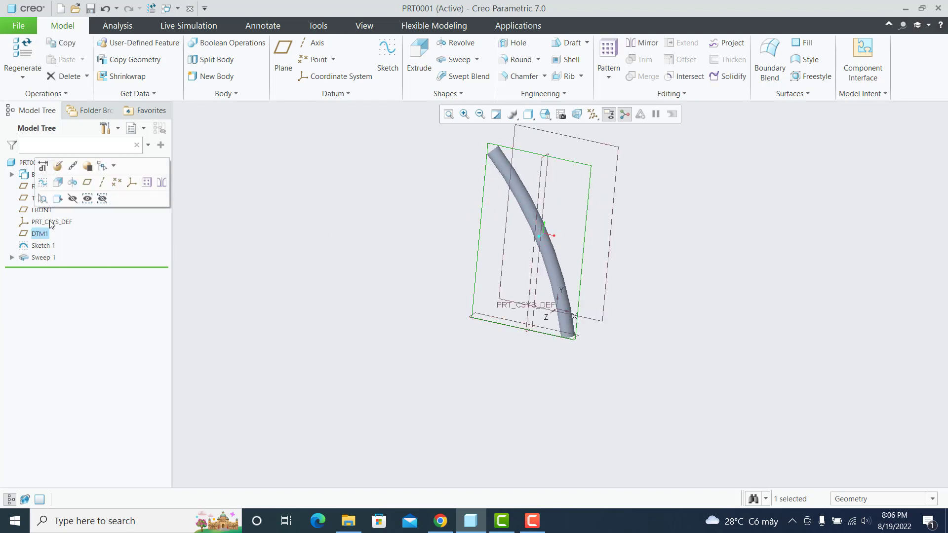
left_click(68, 194)
middle_click_drag(435, 273, 437, 249)
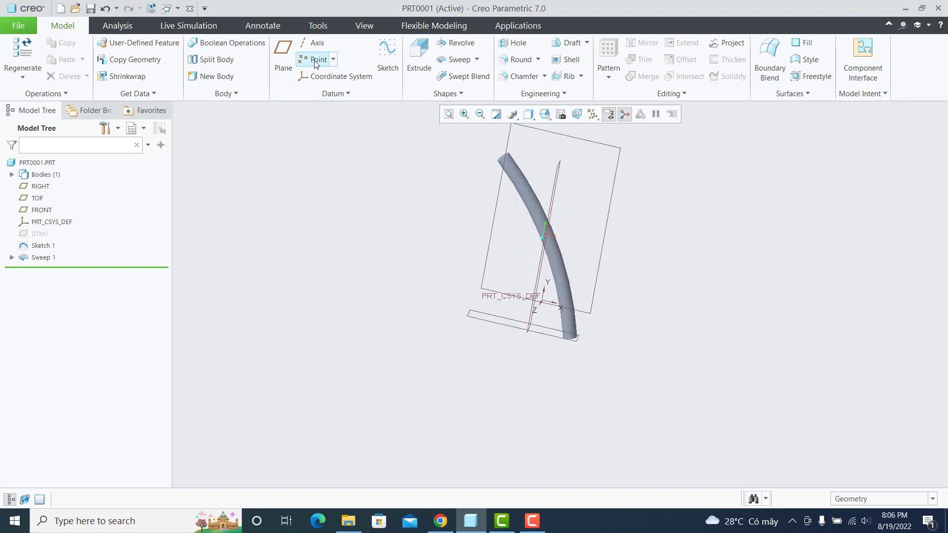
Create axis A_1 through FRONT and RIGHT and move it above Sketch 1.
left_click(315, 43)
left_click(617, 166)
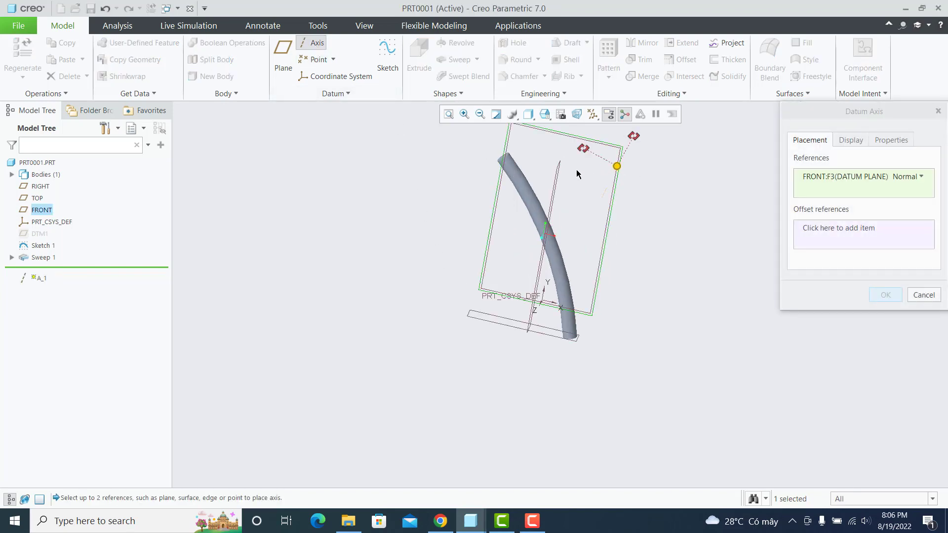
left_click(560, 171, "ctrl")
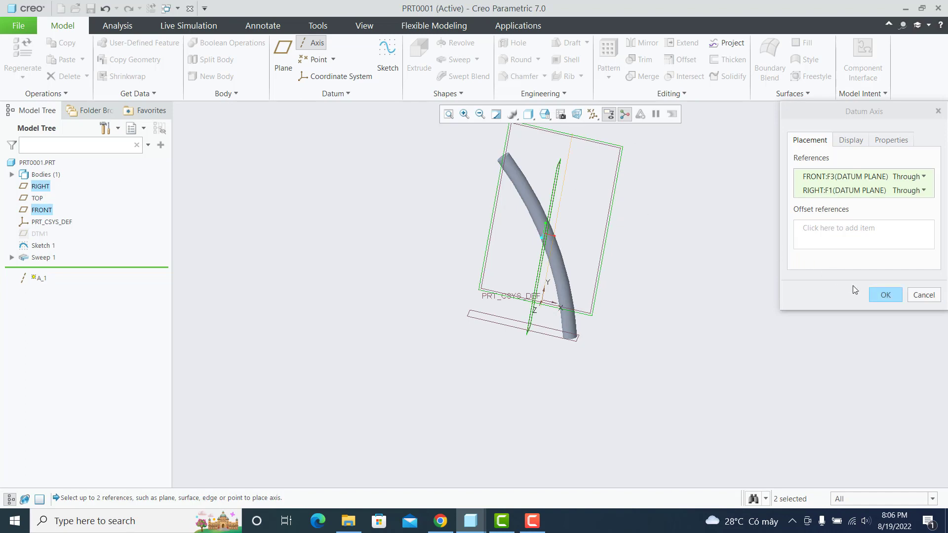
left_click(884, 296)
left_click(367, 303)
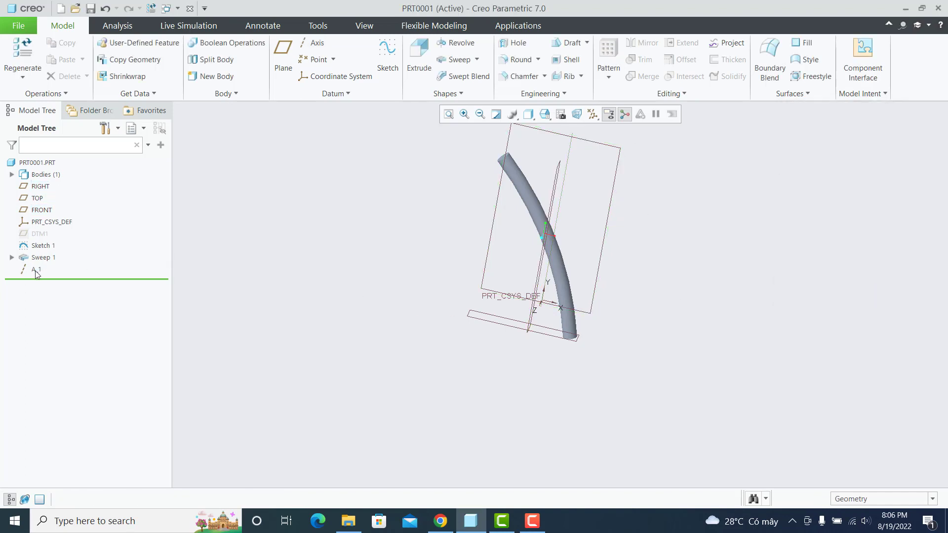
left_click_drag(36, 271, 40, 241)
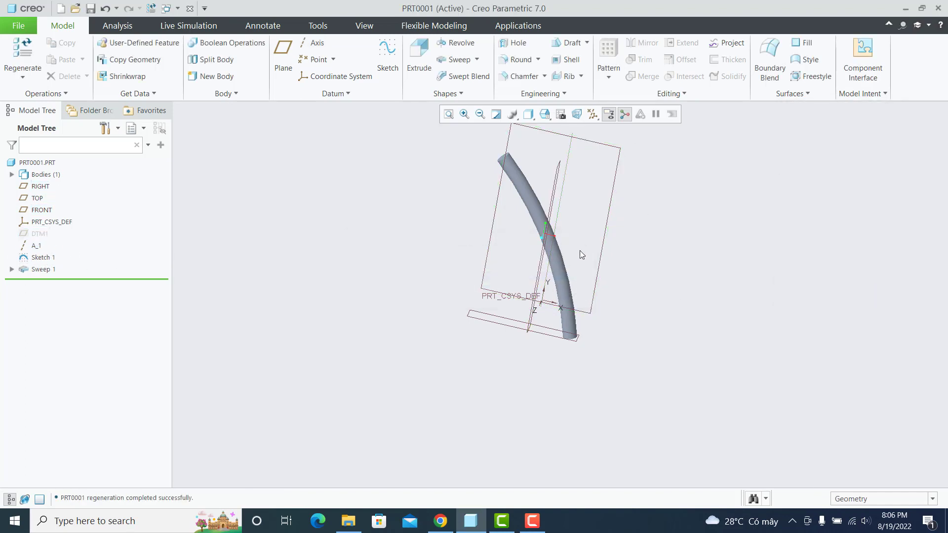
mouse_move(582, 255)
middle_mouse_down()
mouse_move(572, 248)
mouse_move(633, 183)
middle_mouse_up()
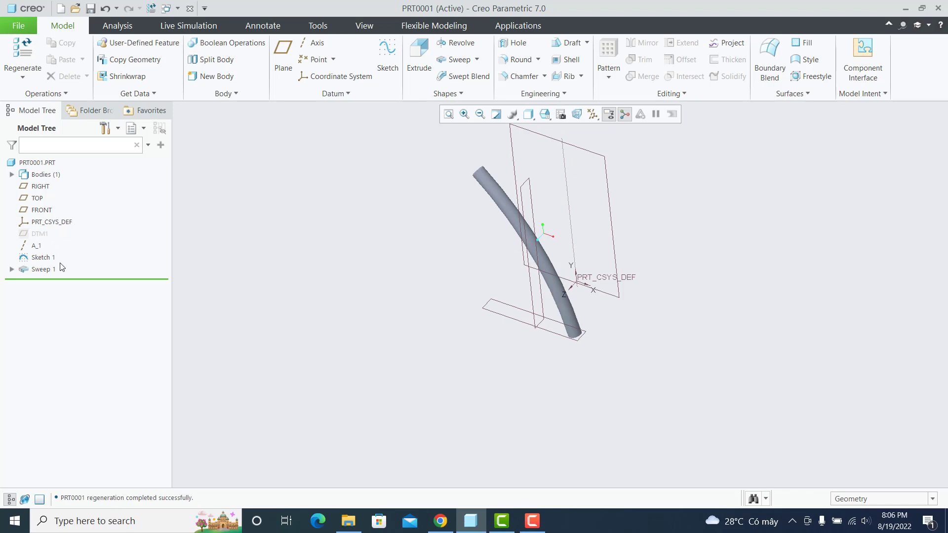
Mirror Sweep 1 across the RIGHT plane to form two crossing rods.
left_click(48, 271)
left_click(650, 43)
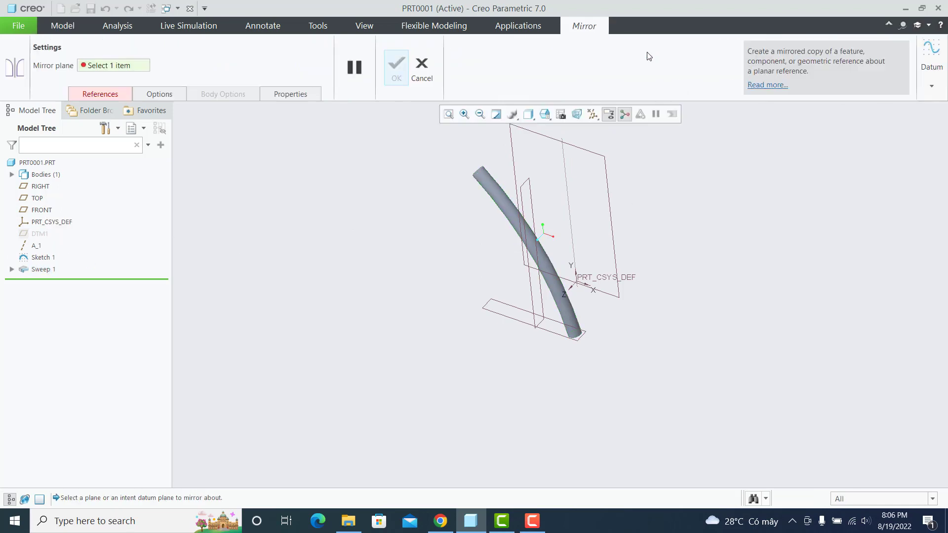
left_click(531, 192)
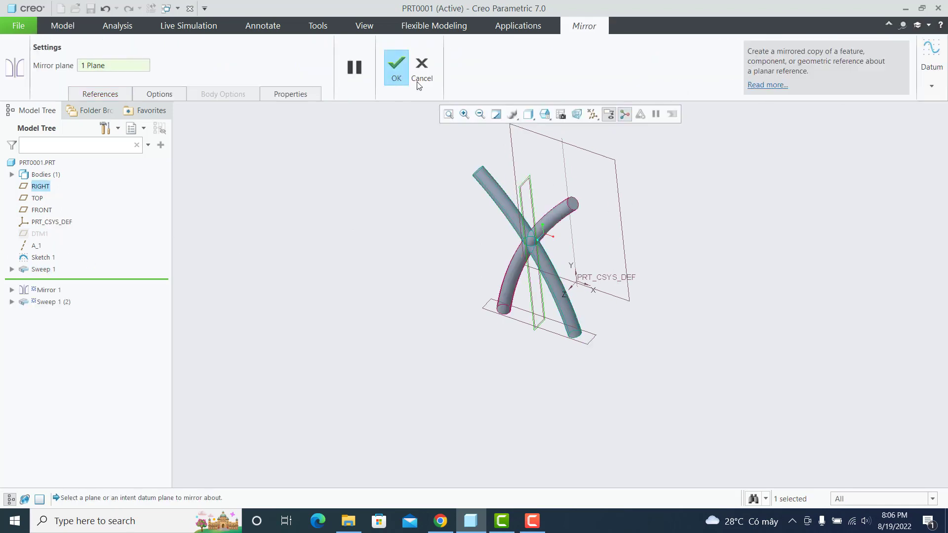
middle_click(521, 205)
mouse_move(620, 258)
middle_mouse_down()
mouse_move(651, 227)
mouse_move(587, 215)
middle_mouse_up()
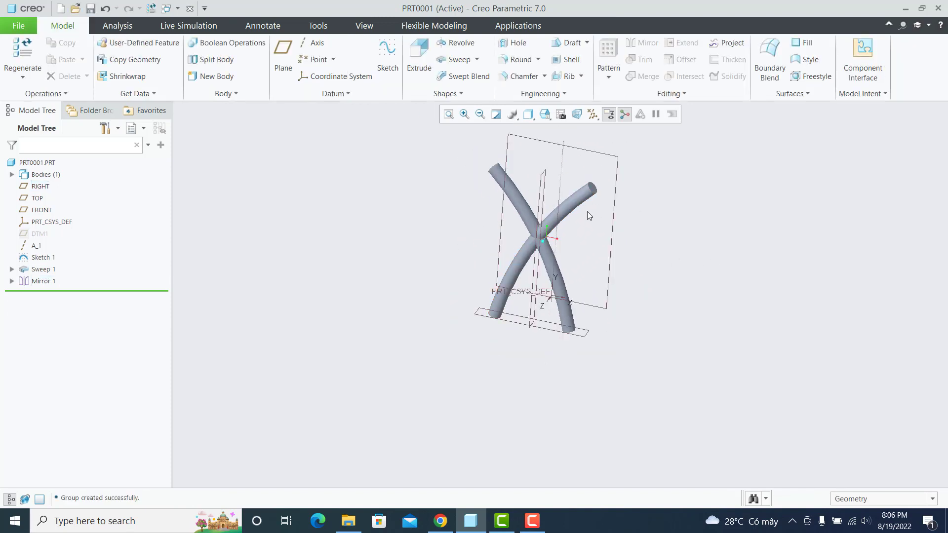
scroll(544, 158, "down", 2)
scroll(545, 158, "down", 1)
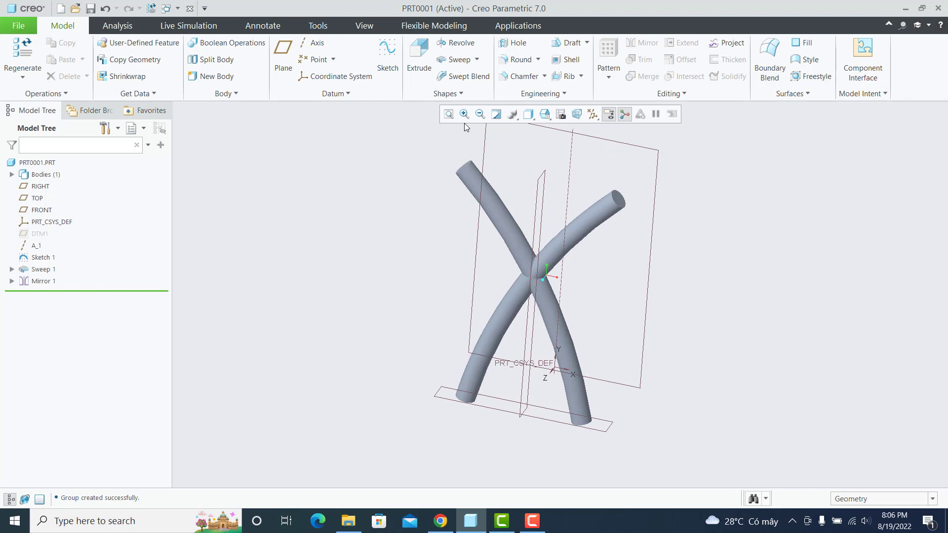
Add a radius 5 round to all four rod end edges.
left_click(513, 59)
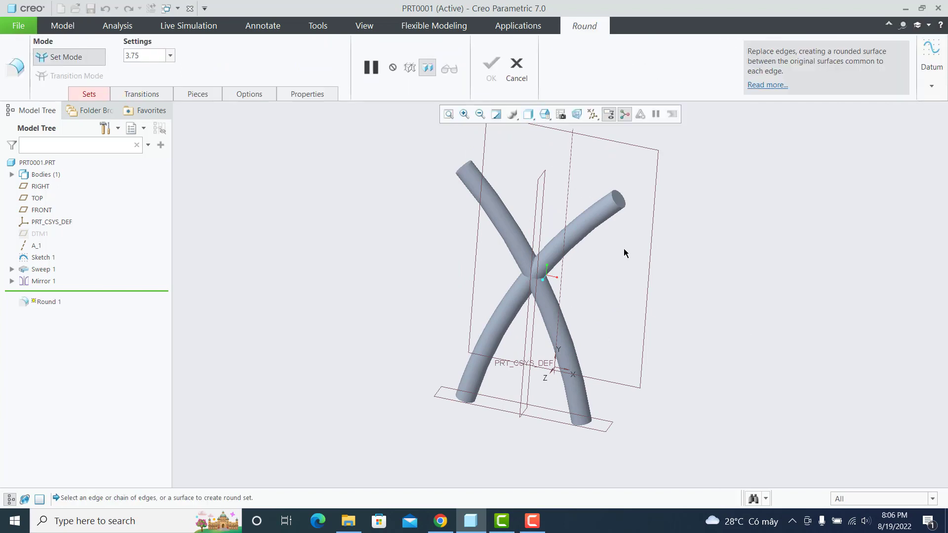
double_click(158, 55)
type("5")
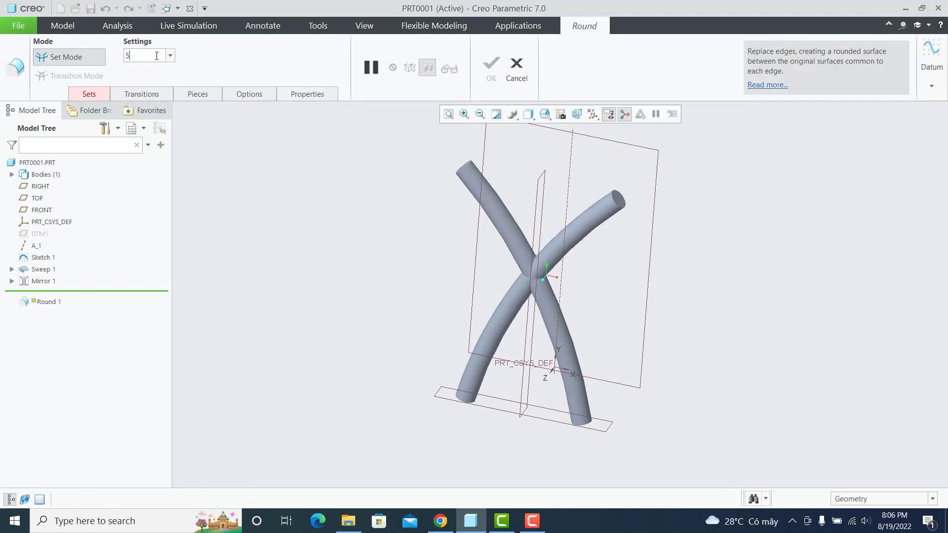
key("Return")
left_click(617, 209)
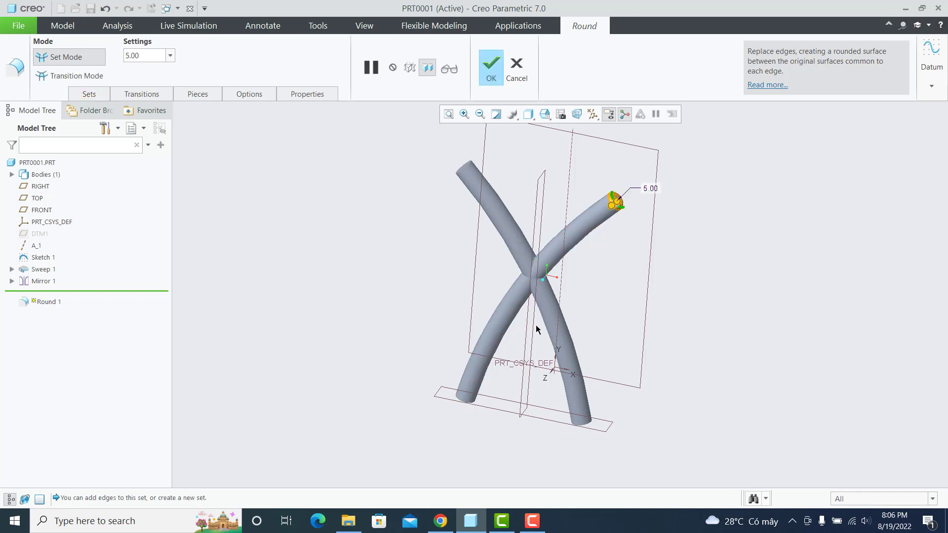
left_click(474, 403, "ctrl")
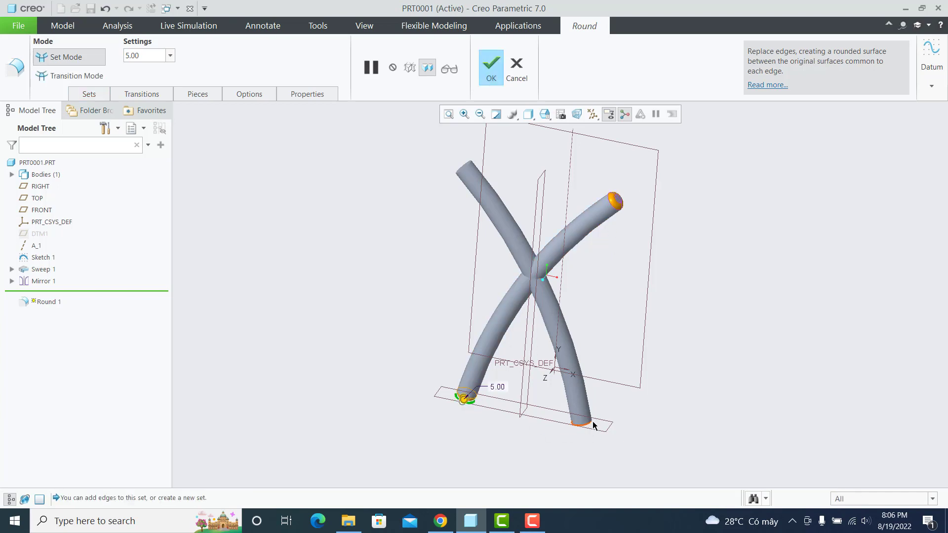
left_click(594, 425, "ctrl")
left_click(469, 173, "ctrl")
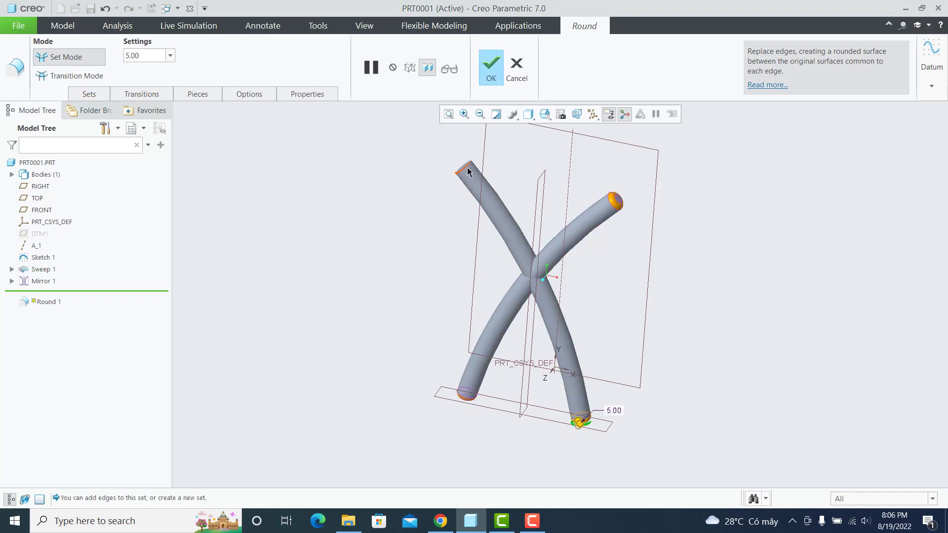
left_click(493, 71)
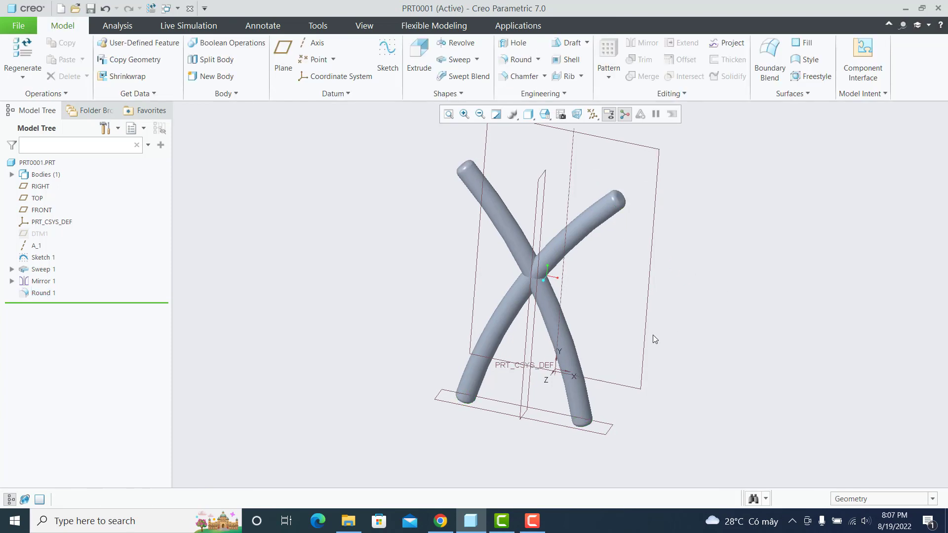
scroll(653, 334, "down", 2)
scroll(662, 316, "down", 2)
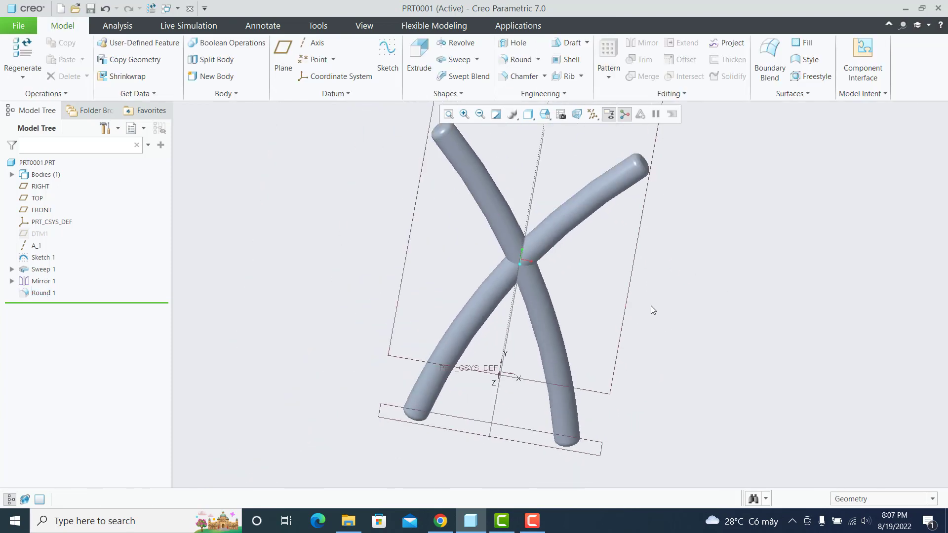
scroll(643, 304, "up", 2)
scroll(630, 290, "up", 2)
Pattern Sweep 1 about axis A_1 with 6 members at 60° spacing.
left_click(42, 268)
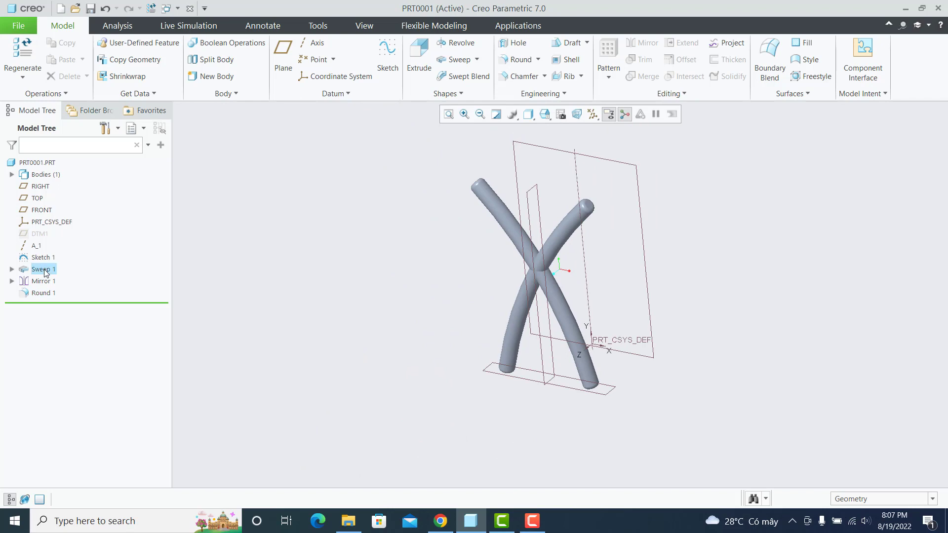
left_click(609, 49)
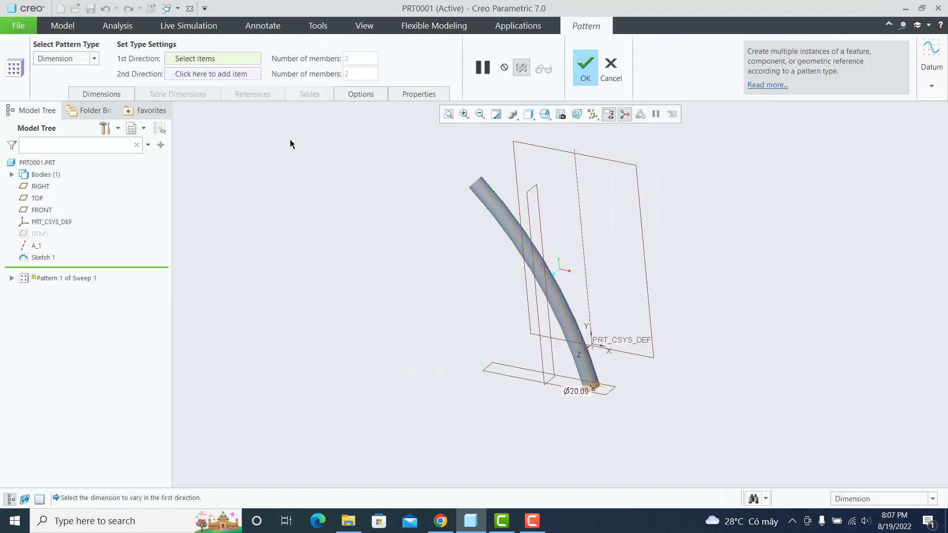
left_click(94, 59)
left_click(78, 90)
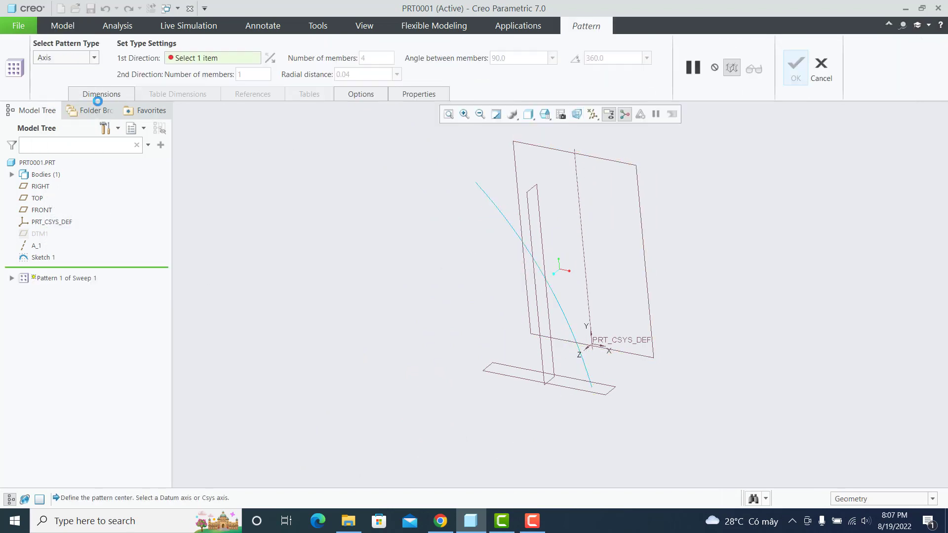
left_click(581, 231)
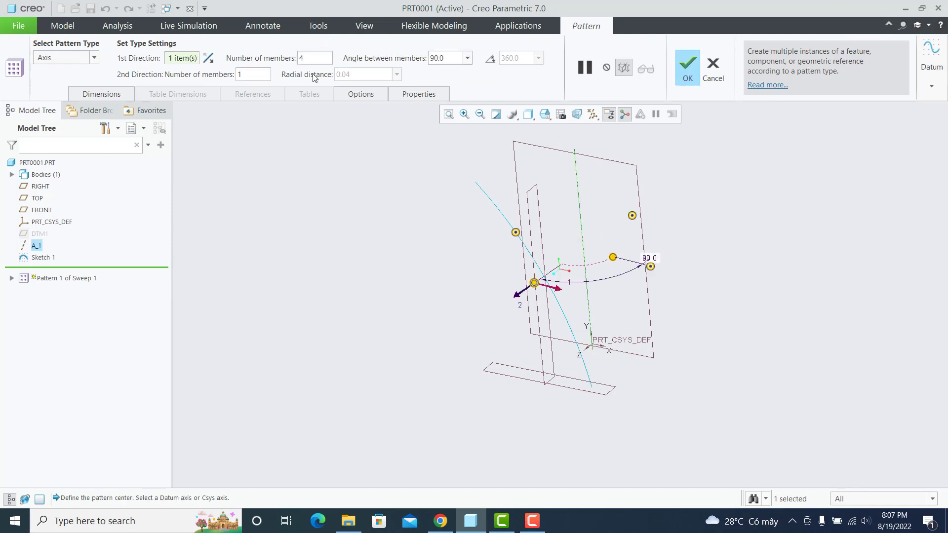
type("6")
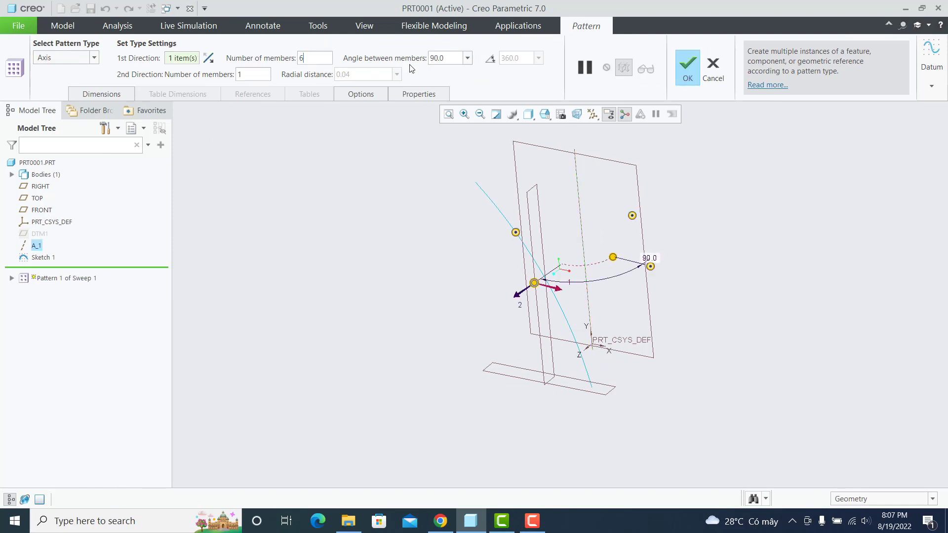
key("Tab")
type("60")
key("Return")
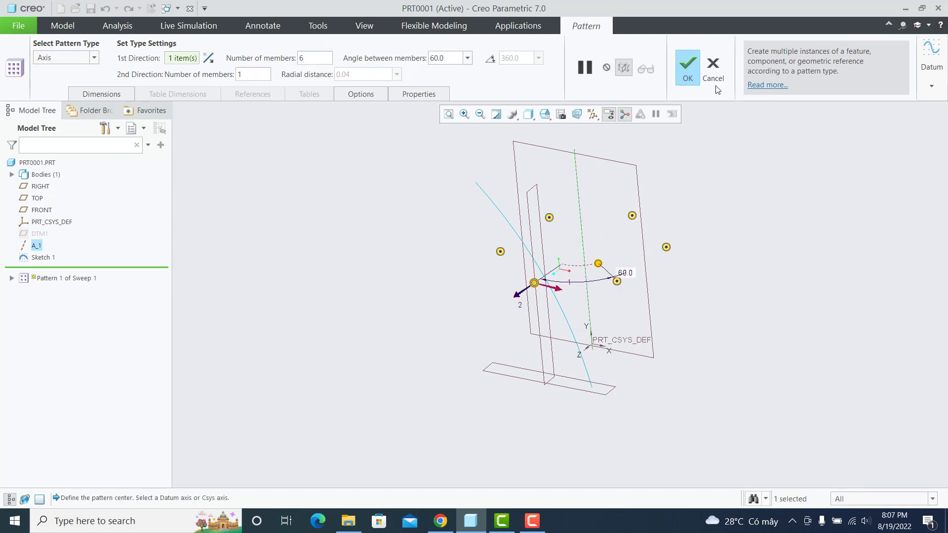
left_click(692, 69)
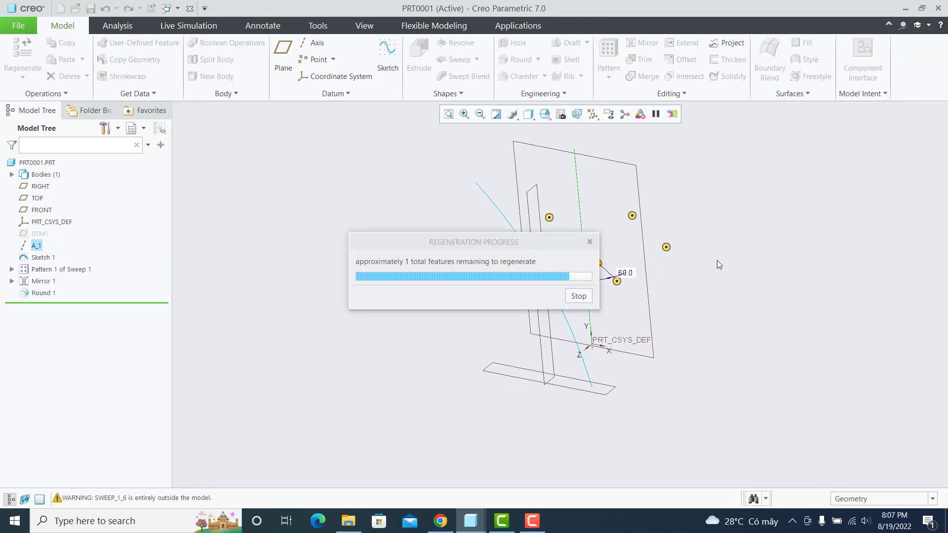
middle_click_drag(641, 273, 657, 264)
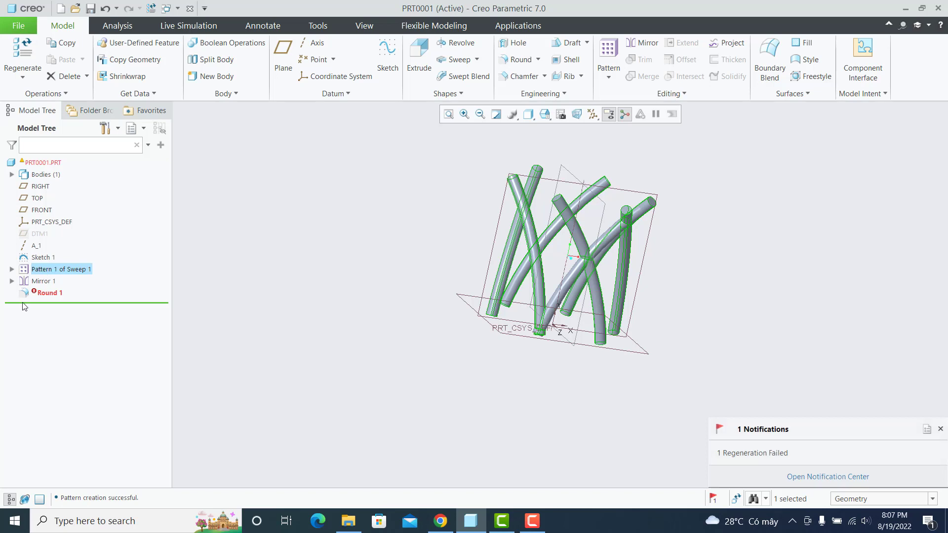
Edit Sketch 1 so the arc's lower end sits 40 from the vertical axis.
left_click(34, 257)
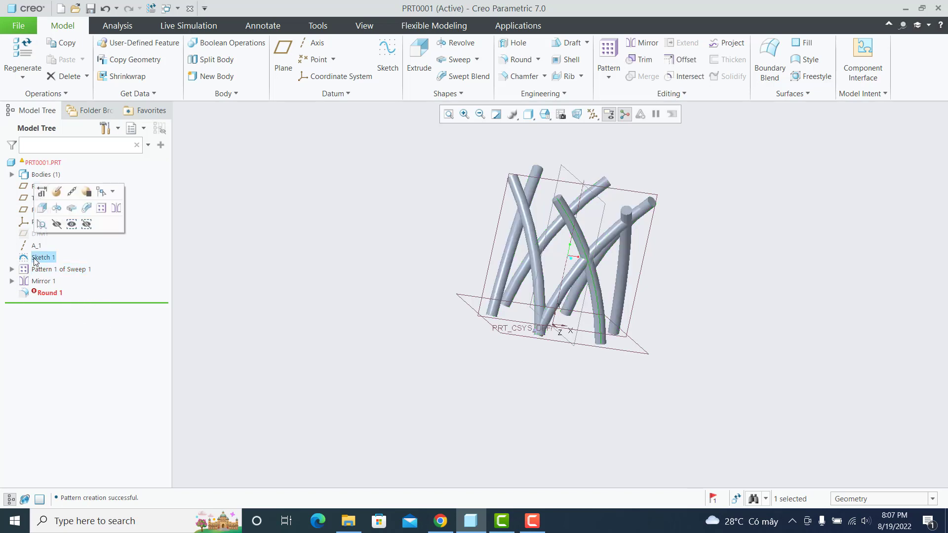
left_click(55, 192)
left_click(587, 119)
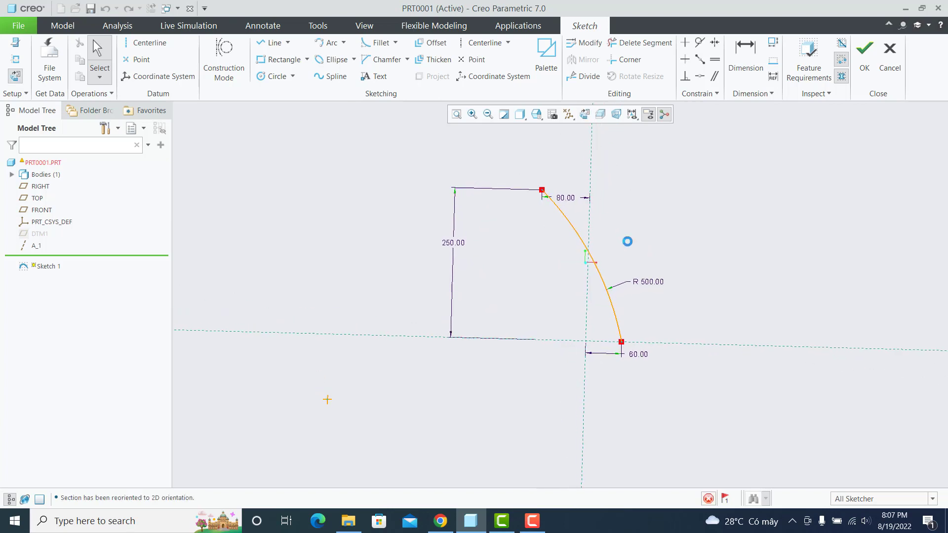
double_click(636, 352)
type("40")
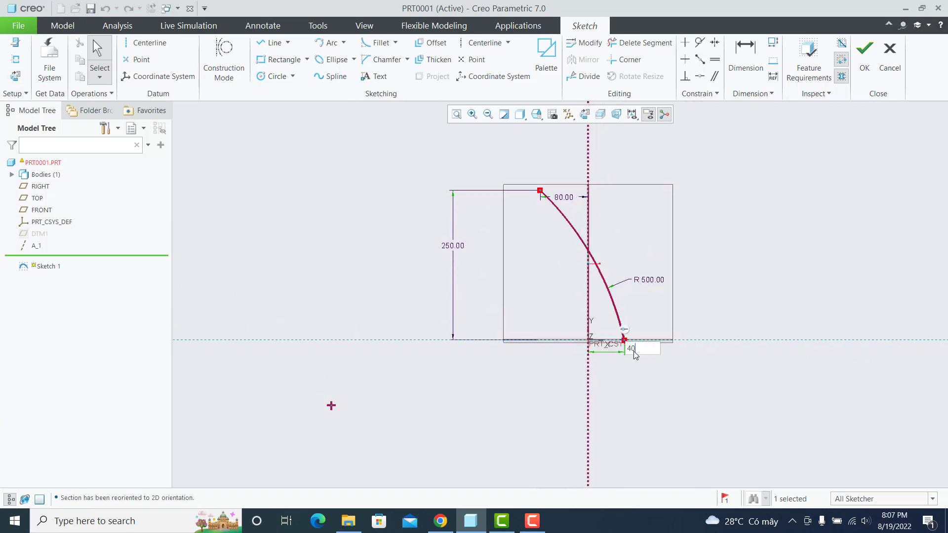
key("Return")
left_click(865, 48)
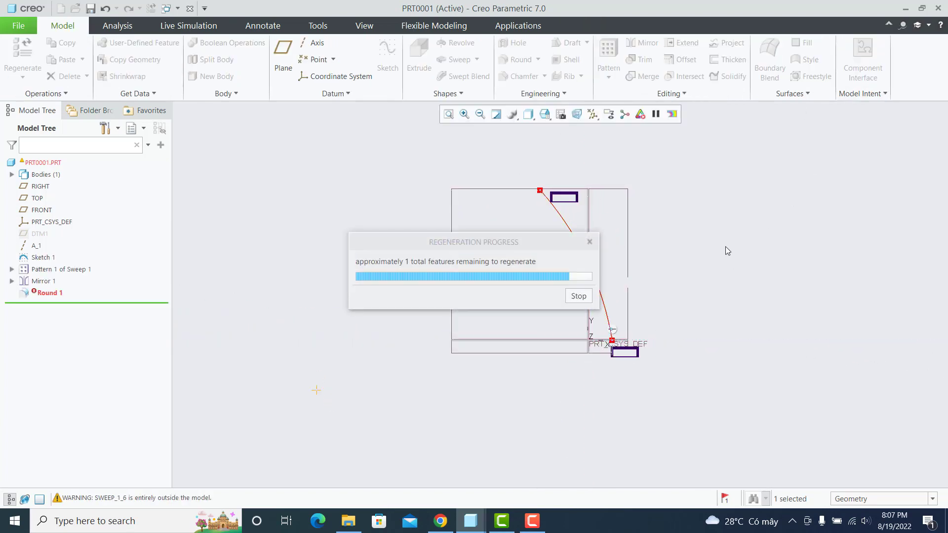
Orbit to inspect the regenerated lattice and select Mirror 1.
mouse_move(722, 246)
middle_mouse_down()
mouse_move(705, 267)
mouse_move(726, 261)
middle_mouse_up()
left_click(793, 263)
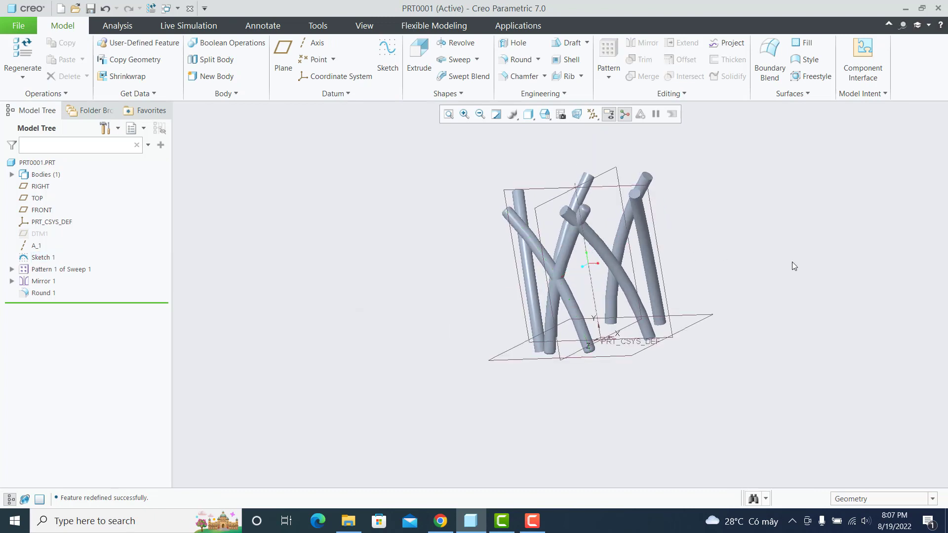
mouse_move(792, 264)
middle_mouse_down()
mouse_move(770, 274)
mouse_move(788, 261)
mouse_move(737, 267)
middle_mouse_up()
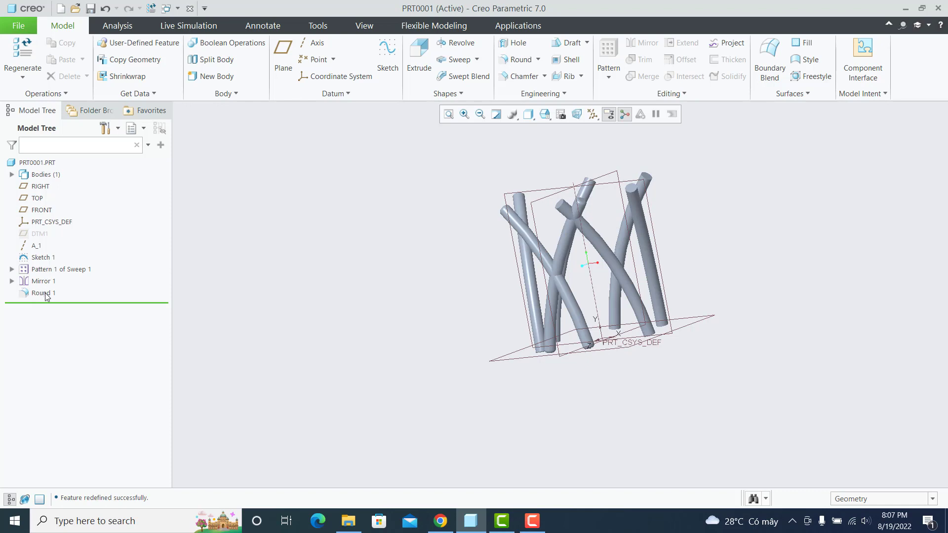
middle_click_drag(435, 249, 450, 244)
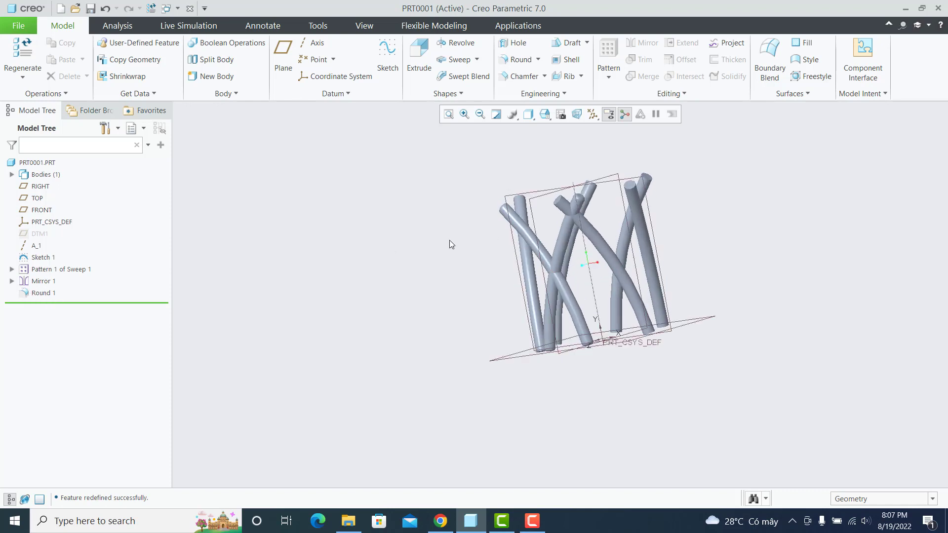
left_click(41, 281)
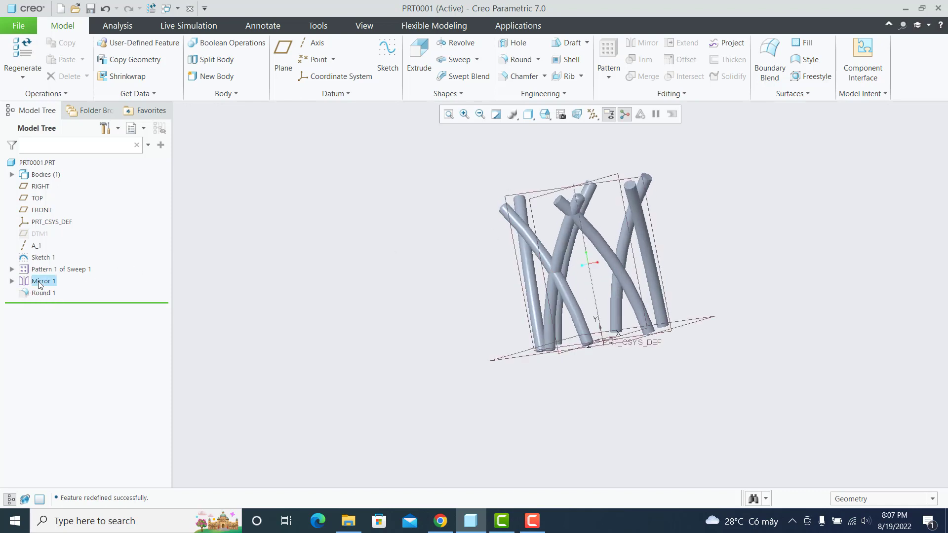
Pattern Mirror 1 about axis A_1 with 6 members at 60° spacing.
left_click(609, 53)
left_click(94, 58)
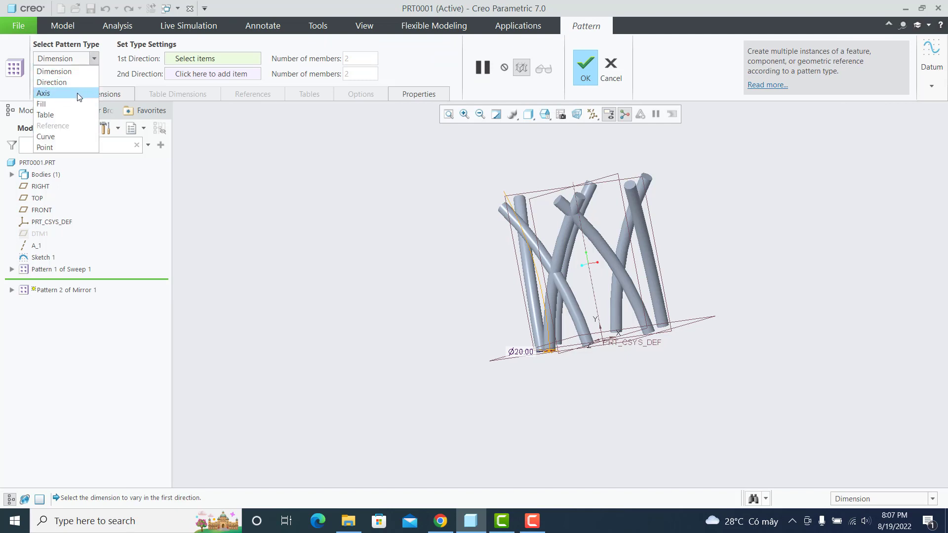
left_click(44, 87)
left_click(590, 266)
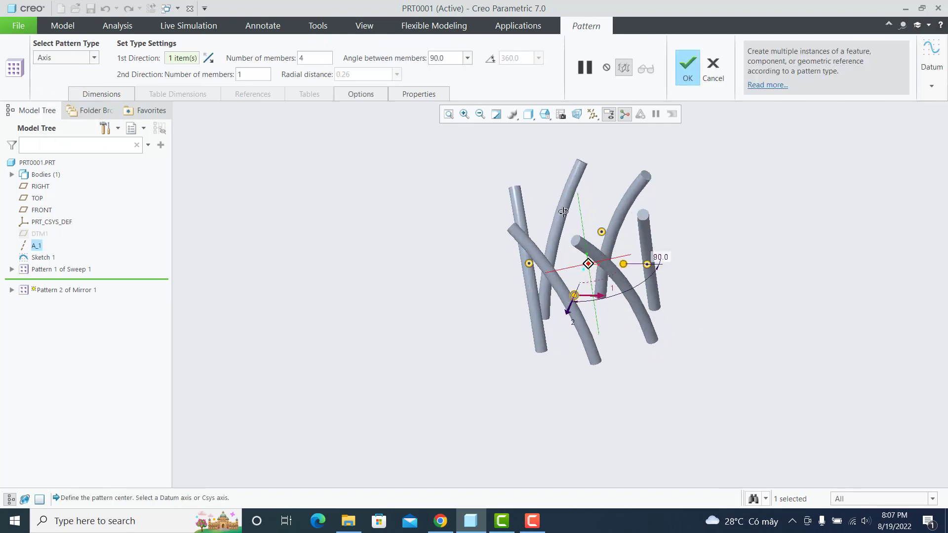
type("6")
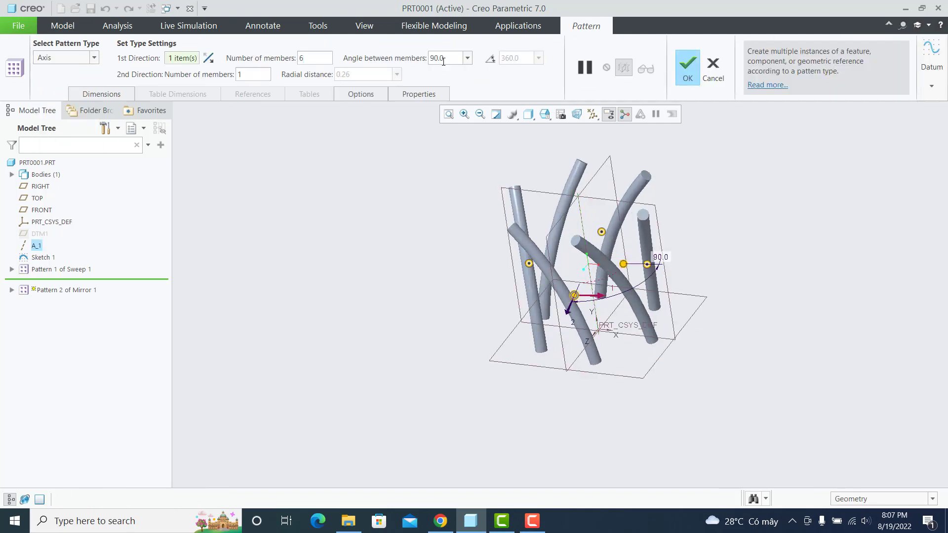
double_click(444, 59)
type("60")
key("Return")
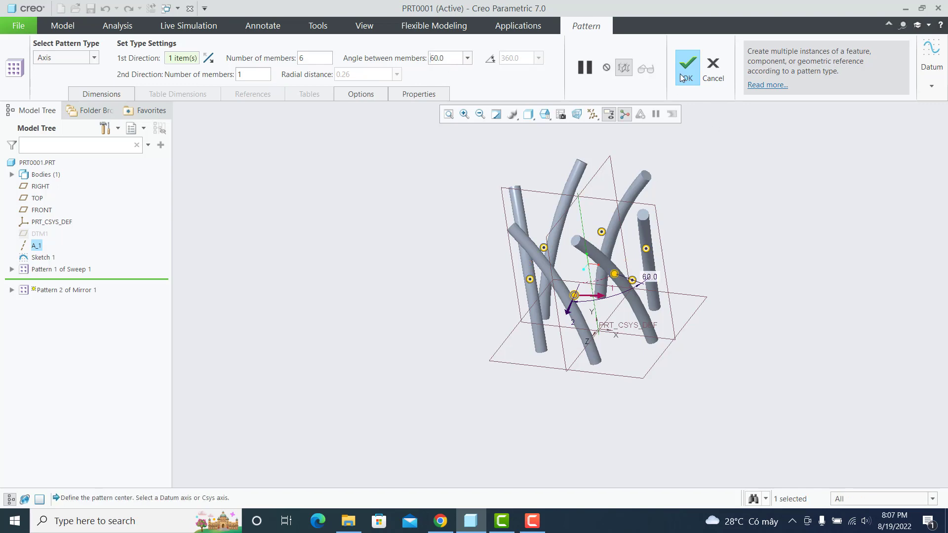
left_click(682, 78)
mouse_move(709, 248)
middle_mouse_down()
mouse_move(697, 218)
mouse_move(737, 230)
middle_mouse_up()
Reset to the standard view and pattern the Round 1 feature.
left_click(787, 241)
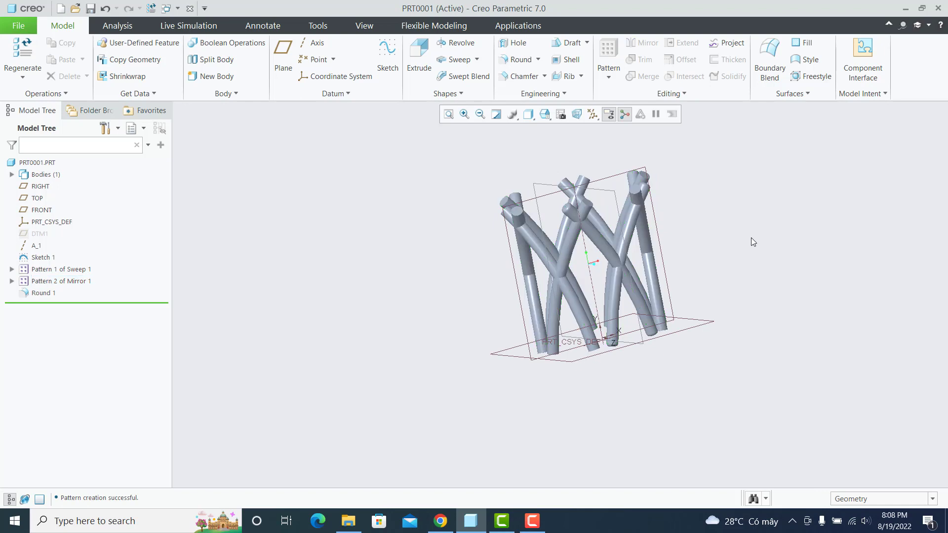
key("ctrl+d")
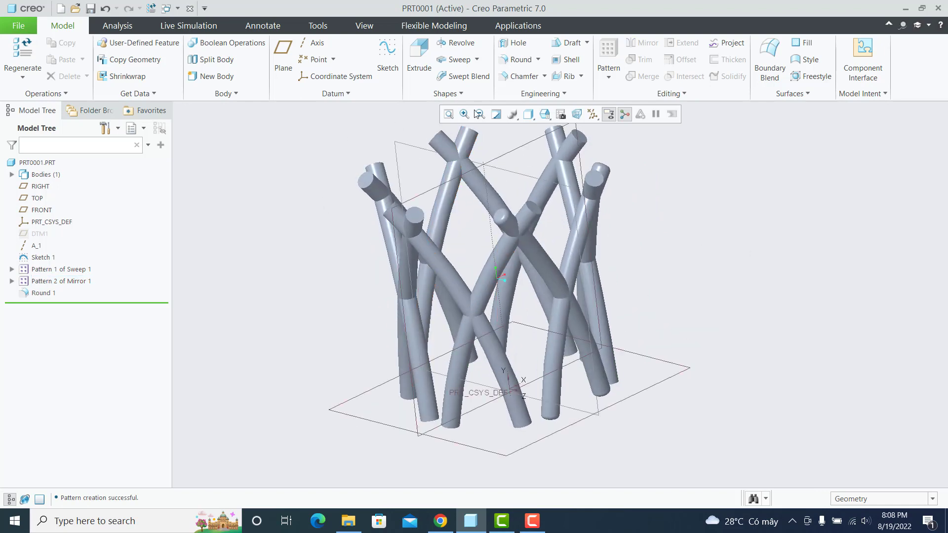
left_click(46, 293)
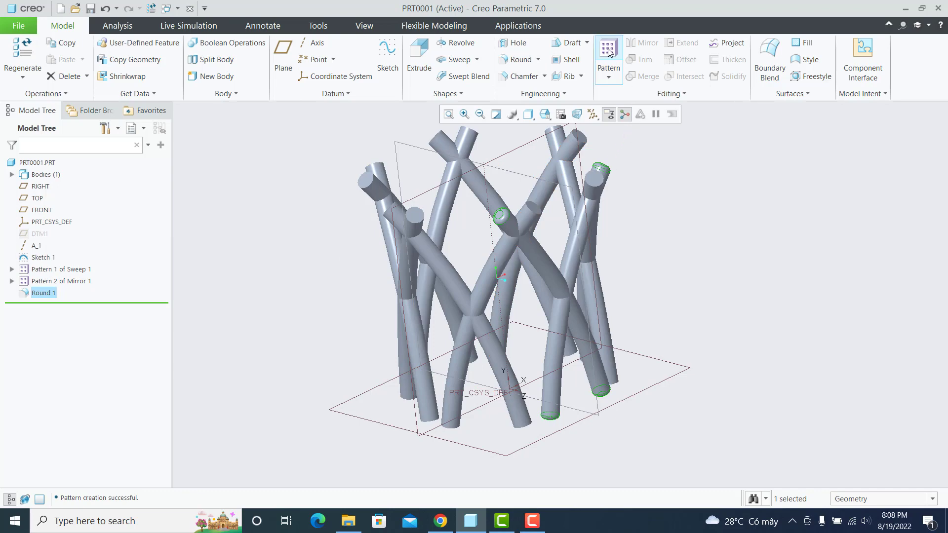
middle_click_drag(518, 222, 483, 201)
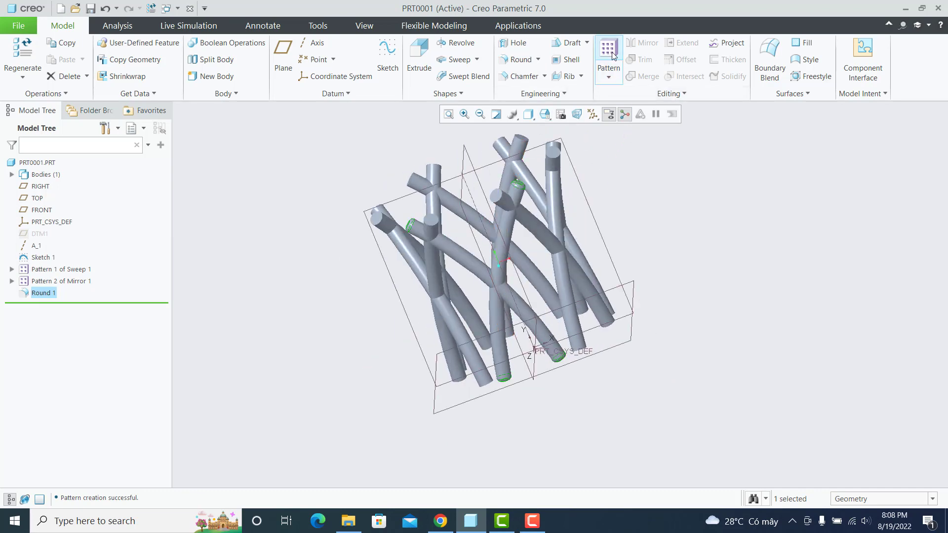
left_click(612, 52)
left_click(580, 64)
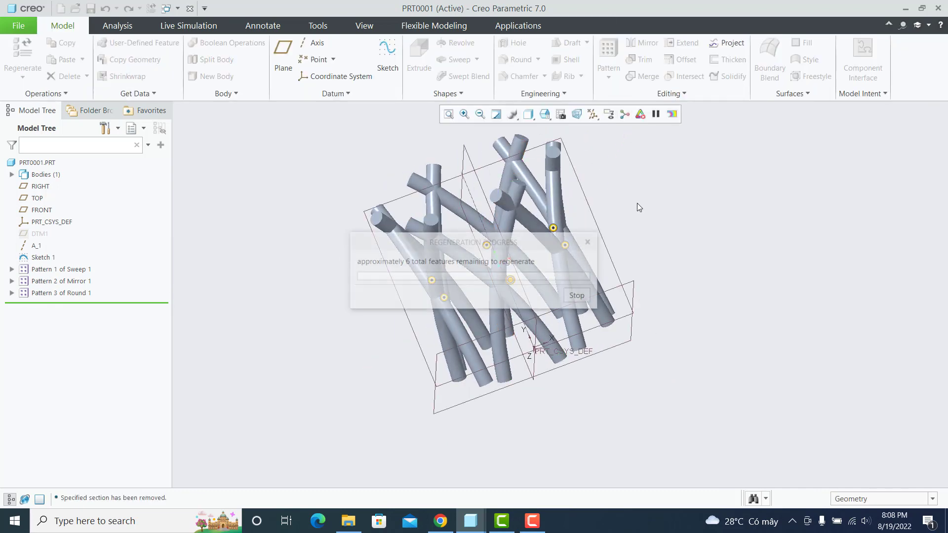
Delete the failed Round 1 pattern and begin a new round feature.
right_click(75, 294)
left_click(96, 318)
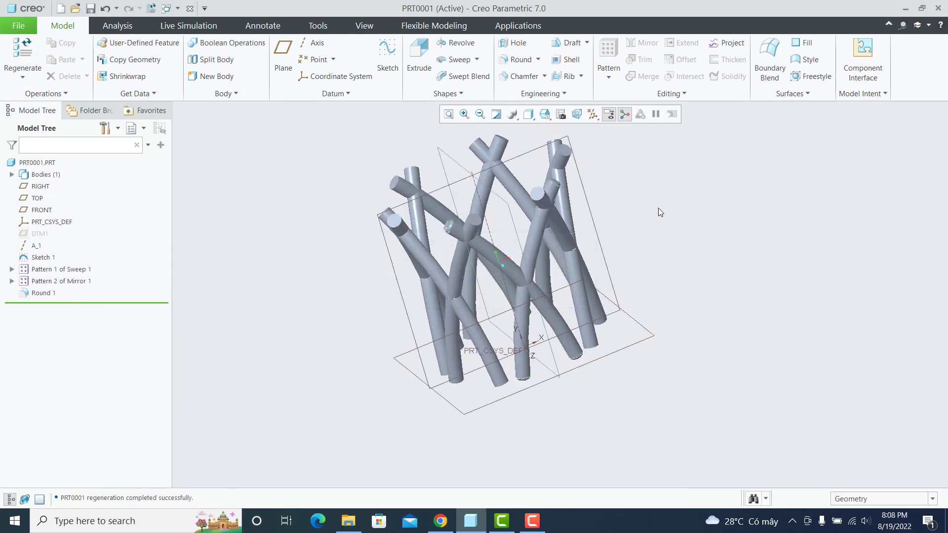
left_click(520, 59)
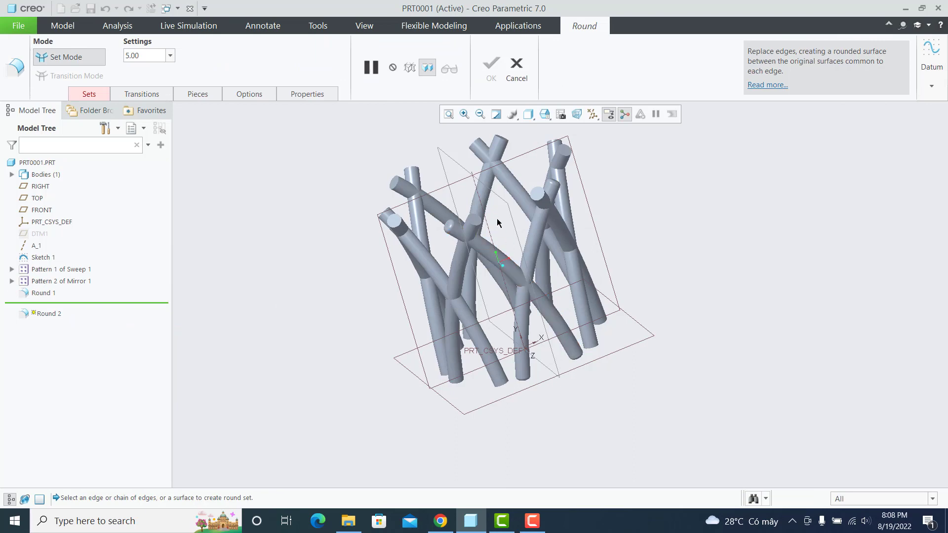
Add the upper and left-side lattice tube-end edges to the 5.00 round.
scroll(497, 218, "up", 2)
left_click(476, 221)
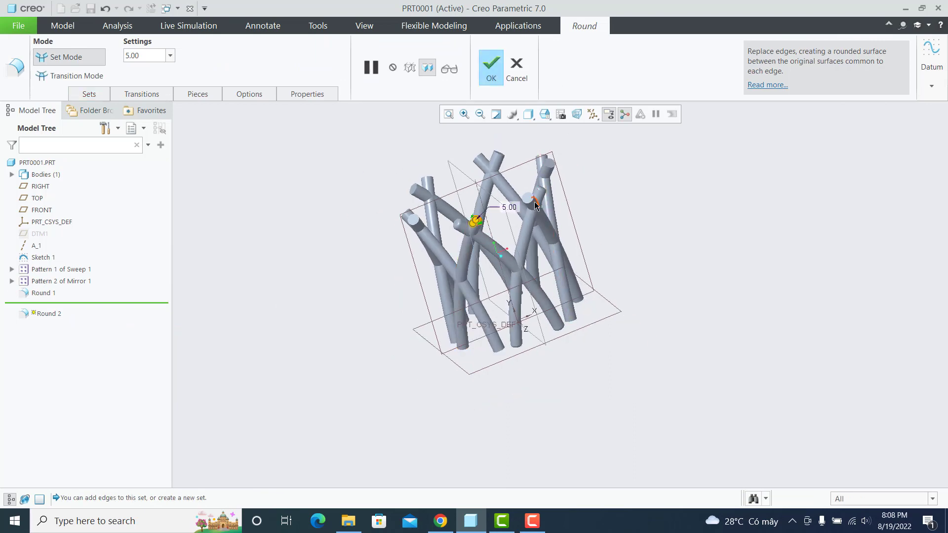
scroll(532, 203, "down", 2)
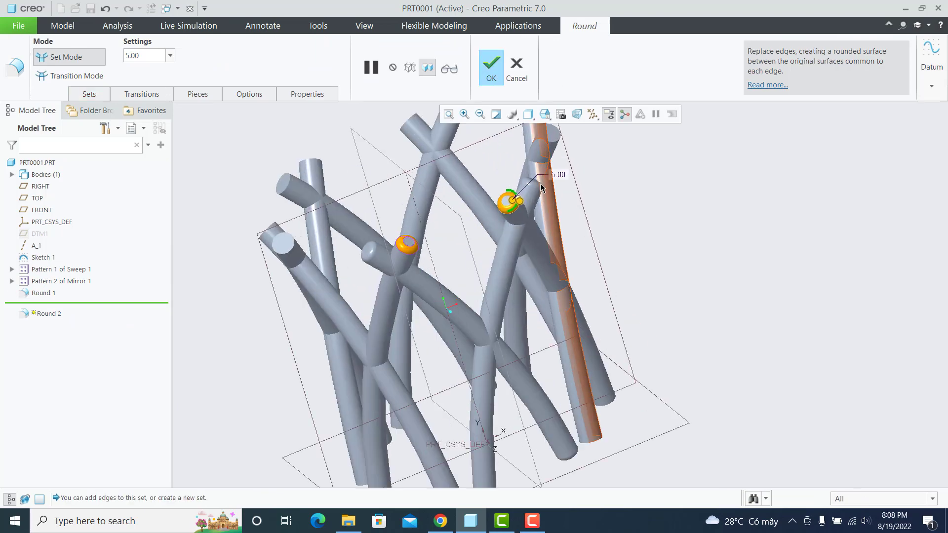
mouse_move(524, 208)
middle_mouse_down()
mouse_move(468, 201)
mouse_move(508, 182)
mouse_move(458, 204)
middle_mouse_up()
left_click(514, 175, "ctrl")
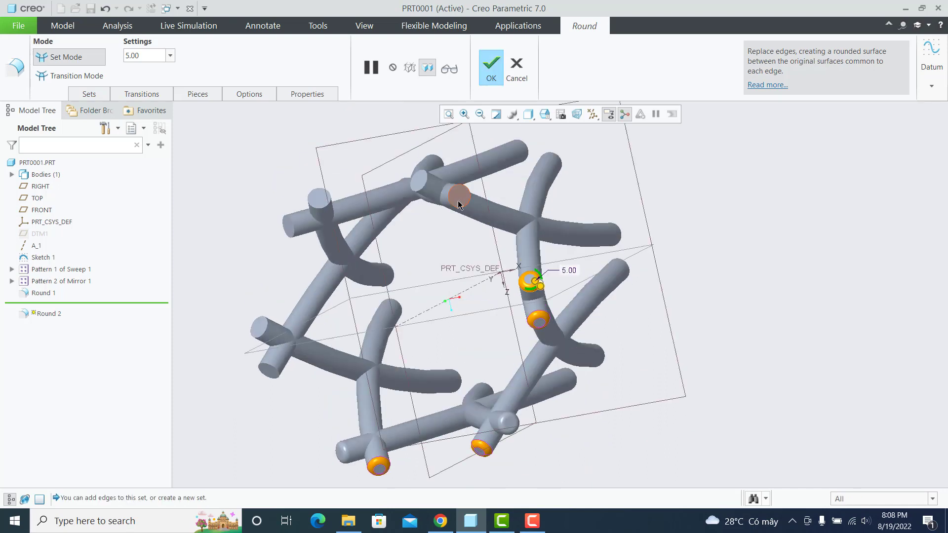
left_click(454, 207, "ctrl")
left_click(416, 184, "ctrl")
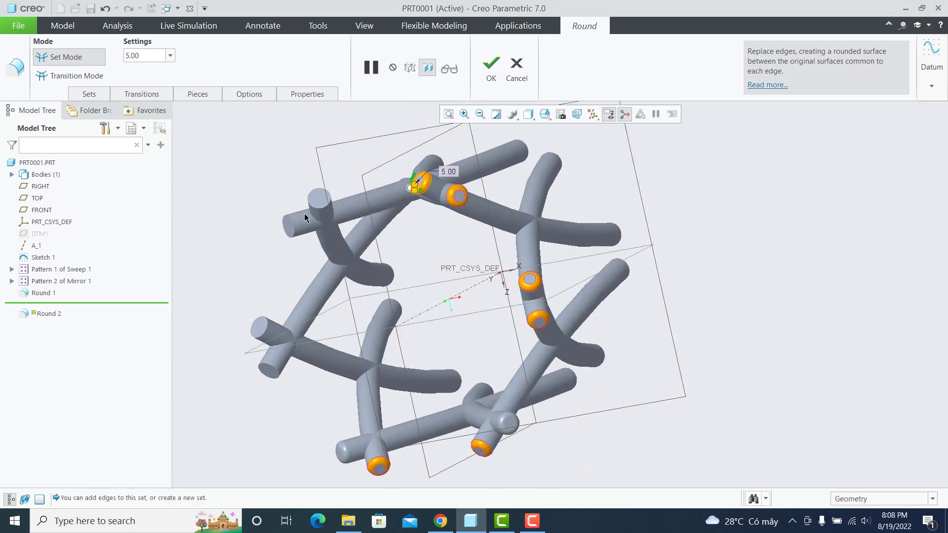
left_click(321, 212, "ctrl")
left_click(293, 226, "ctrl")
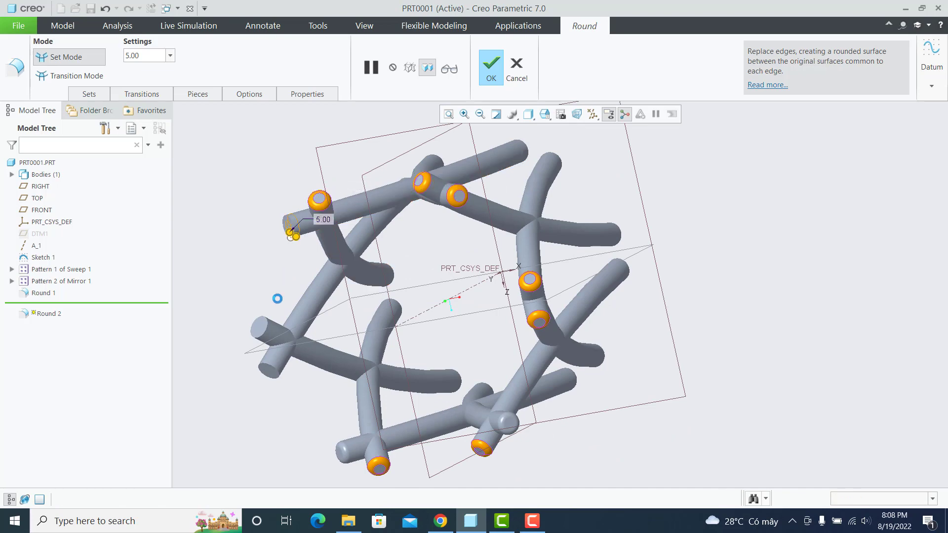
left_click(267, 328, "ctrl")
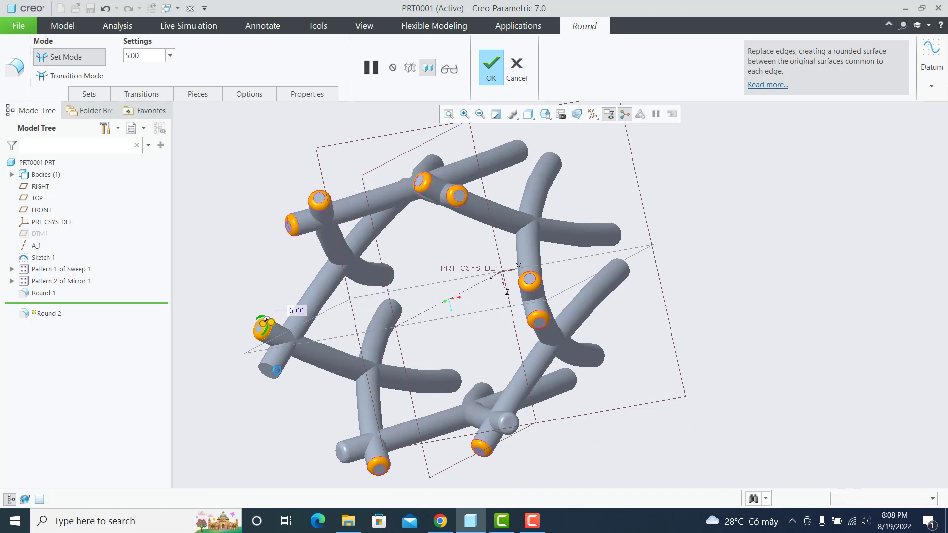
left_click(273, 370, "ctrl")
Add the remaining central, right and lower tube ends and finish the 5.00 round.
middle_click_drag(472, 333, 435, 316)
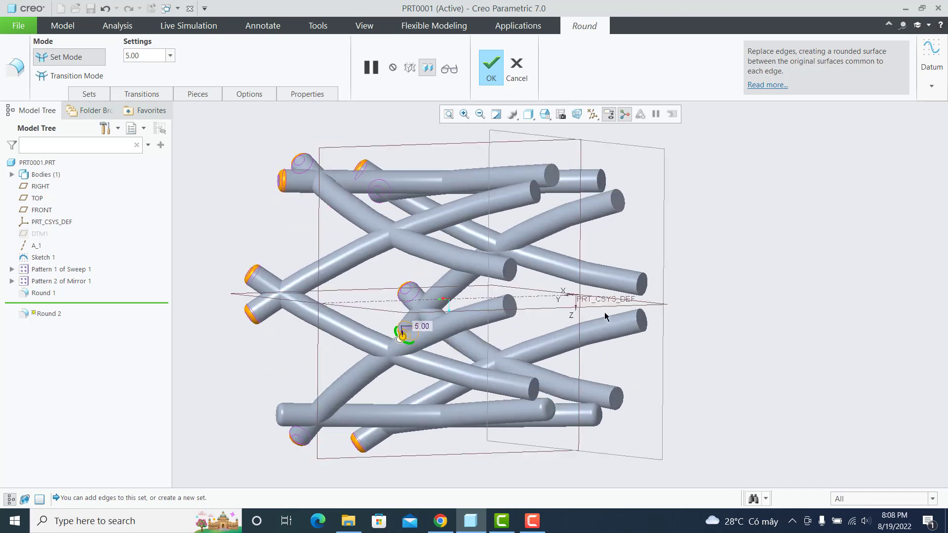
left_click(504, 274, "ctrl")
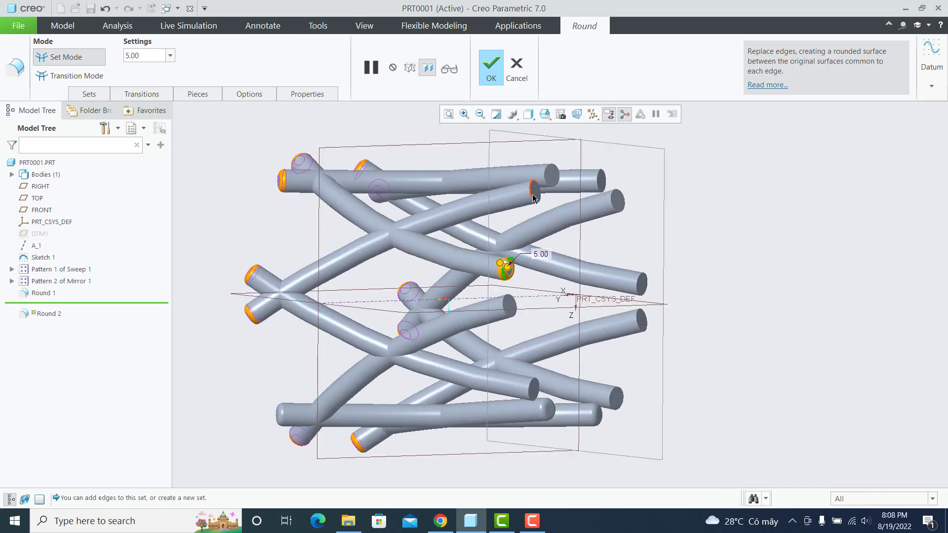
left_click(532, 193, "ctrl")
left_click(547, 176, "ctrl")
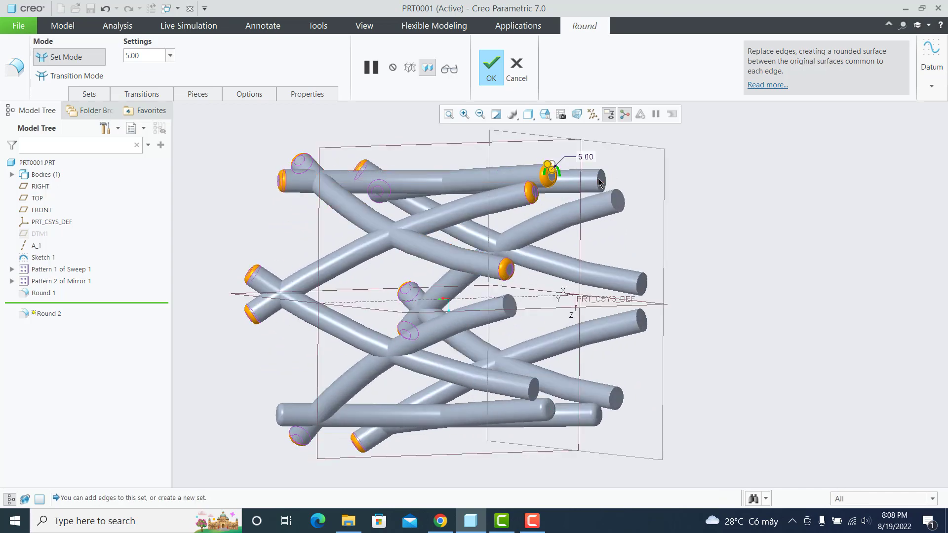
left_click(600, 181, "ctrl")
left_click(616, 202, "ctrl")
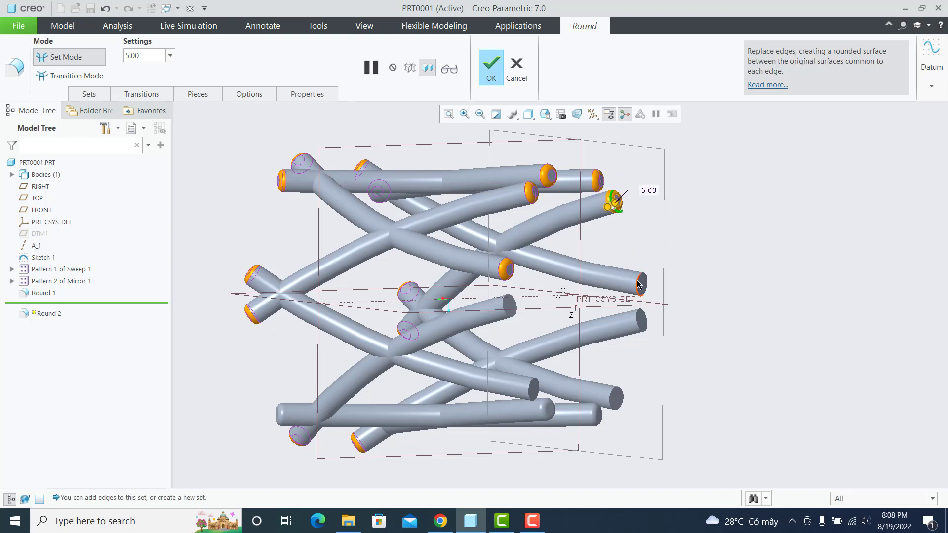
left_click(638, 283, "ctrl")
left_click(508, 315, "ctrl")
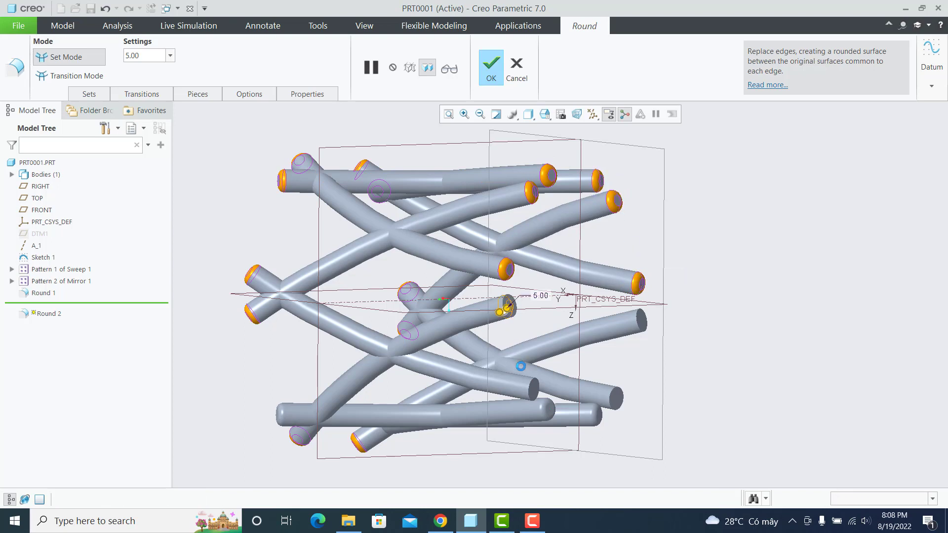
left_click(532, 391, "ctrl")
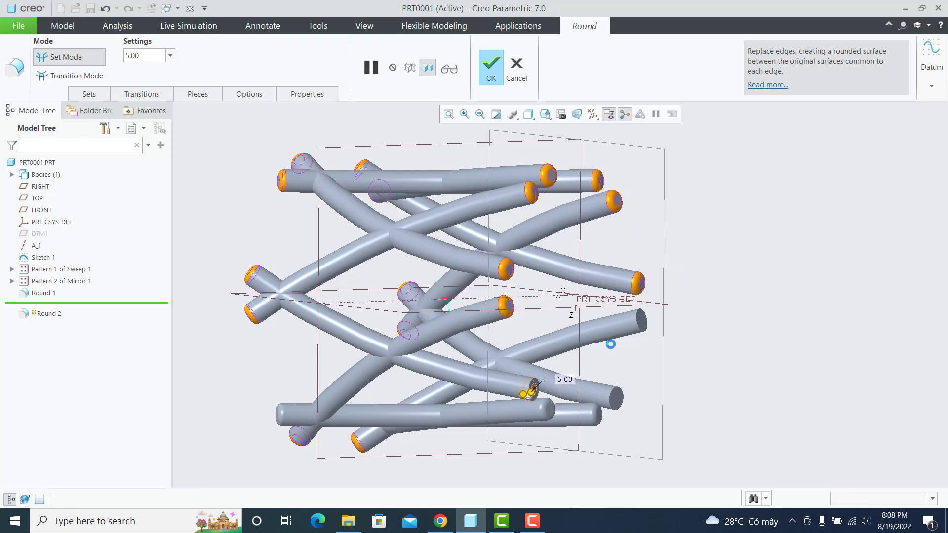
left_click(639, 321, "ctrl")
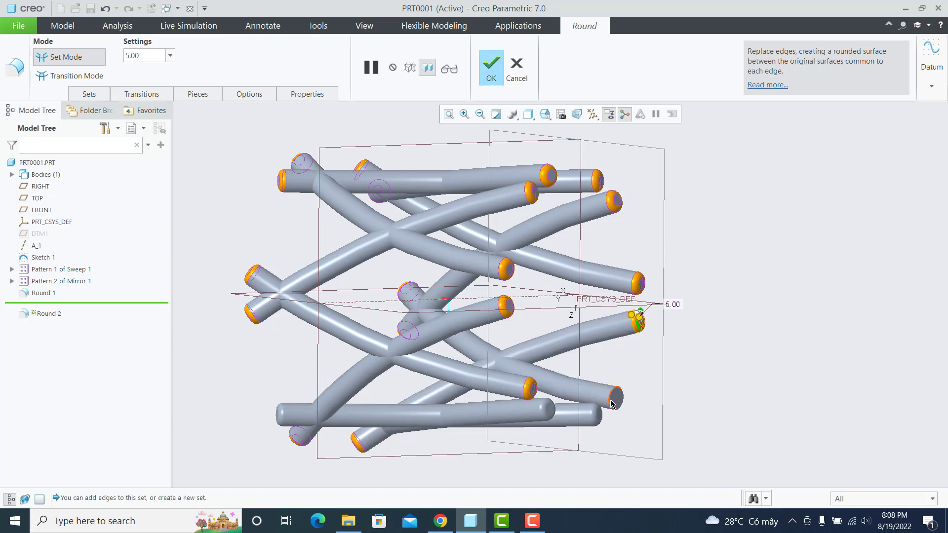
left_click(606, 400, "ctrl")
left_click(492, 74)
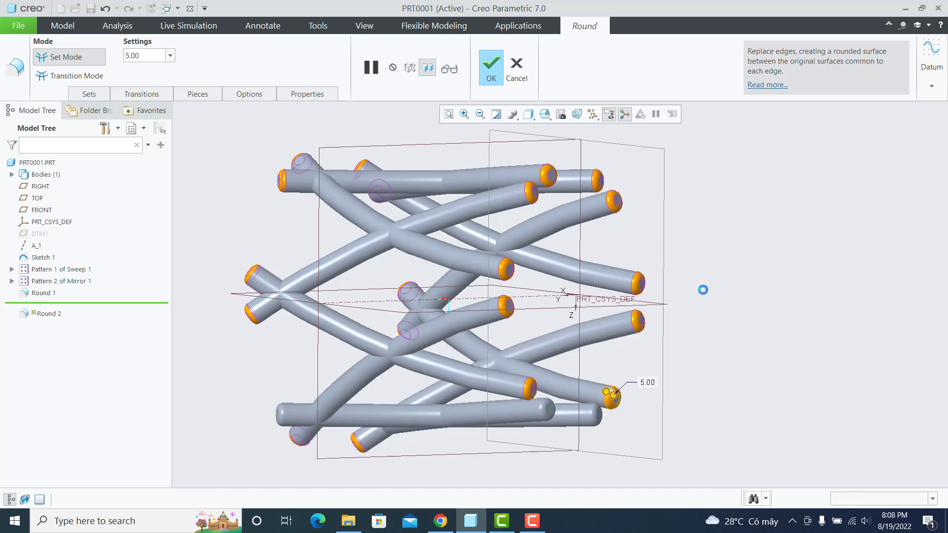
mouse_move(739, 299)
middle_mouse_down()
mouse_move(415, 239)
mouse_move(441, 256)
mouse_move(447, 291)
middle_mouse_up()
Start a datum plane offset from TOP, viewing the model from FRONT.
left_click(283, 55)
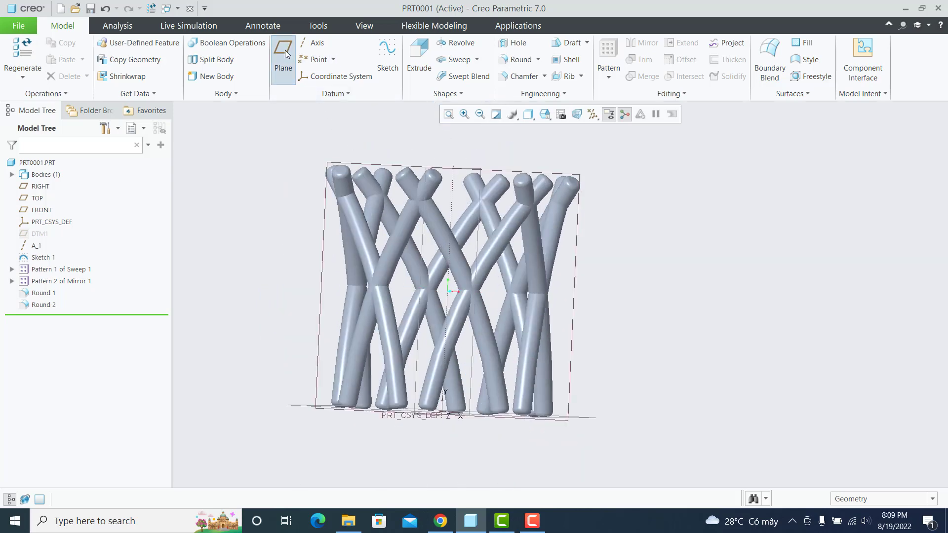
left_click(594, 419)
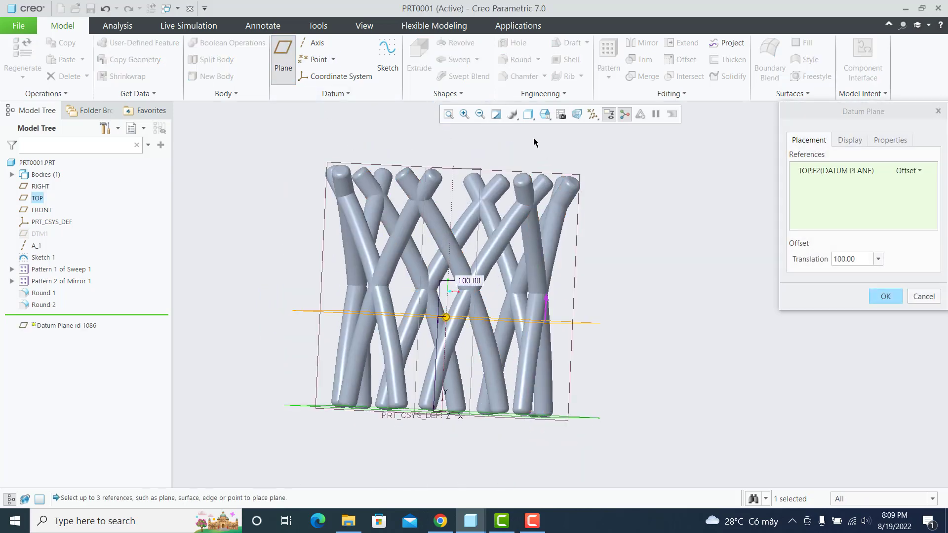
left_click(544, 115)
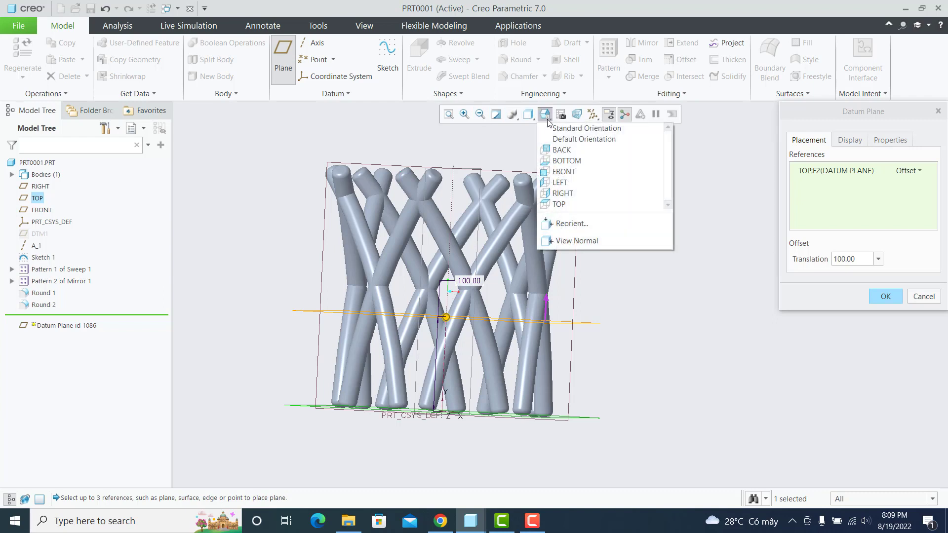
left_click(564, 172)
Try plane offsets of 200, 220, 250 and 255 against the rod tops.
double_click(840, 259)
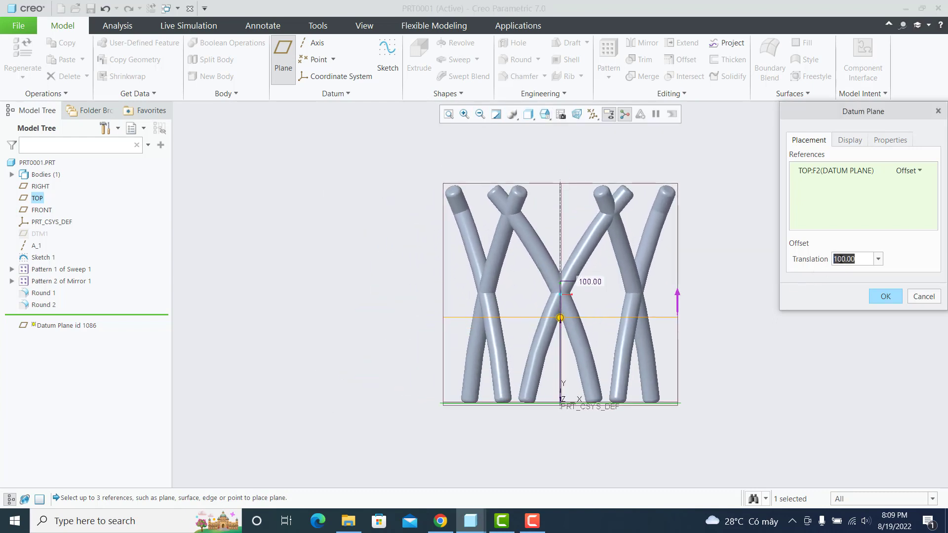
type("200")
key("Return")
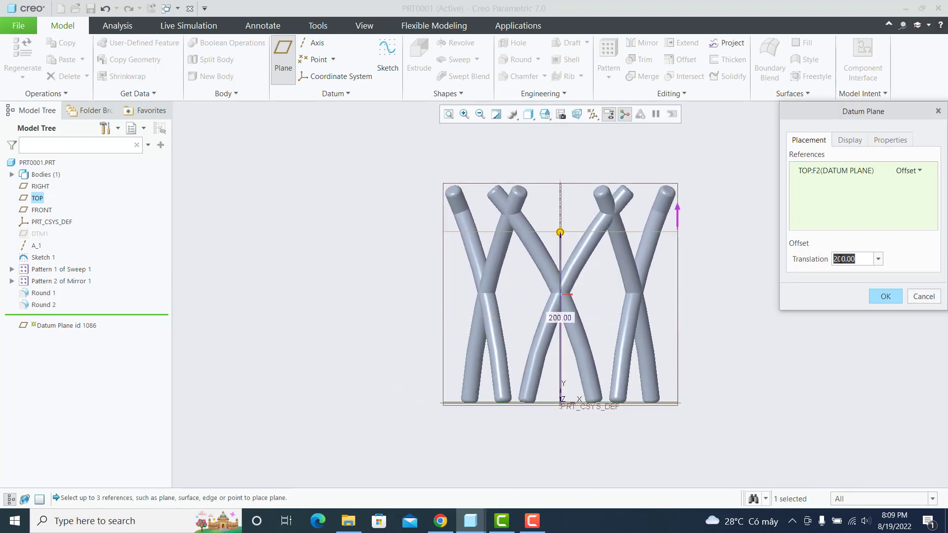
type("220")
key("Return")
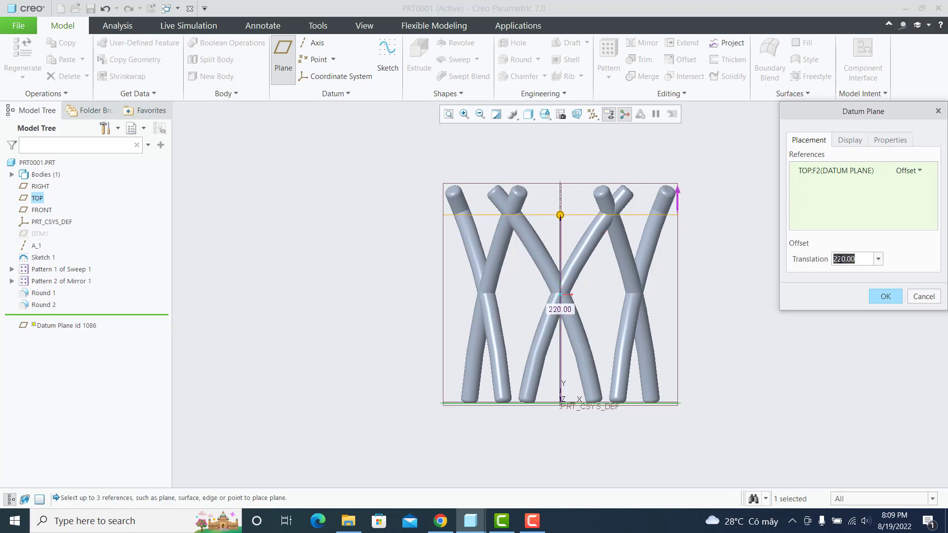
type("250")
key("Return")
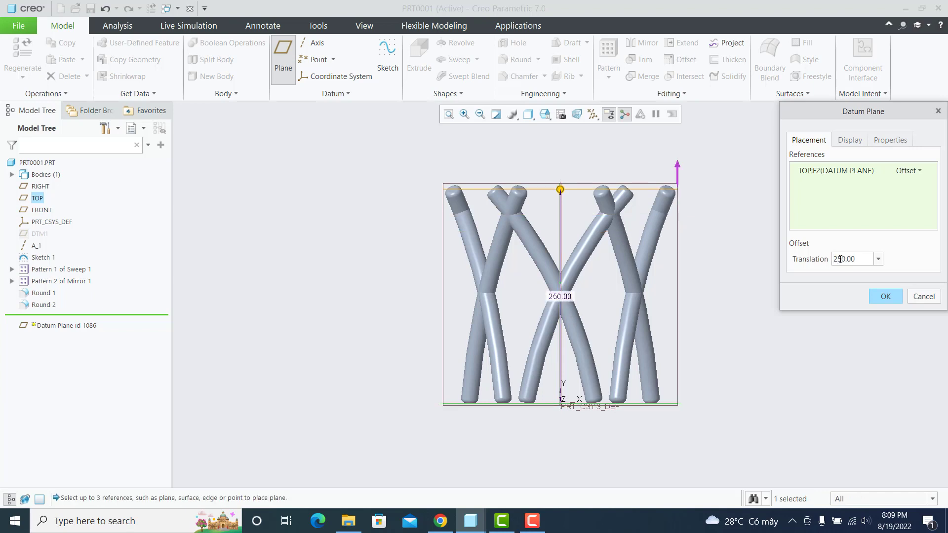
type("255")
key("Return")
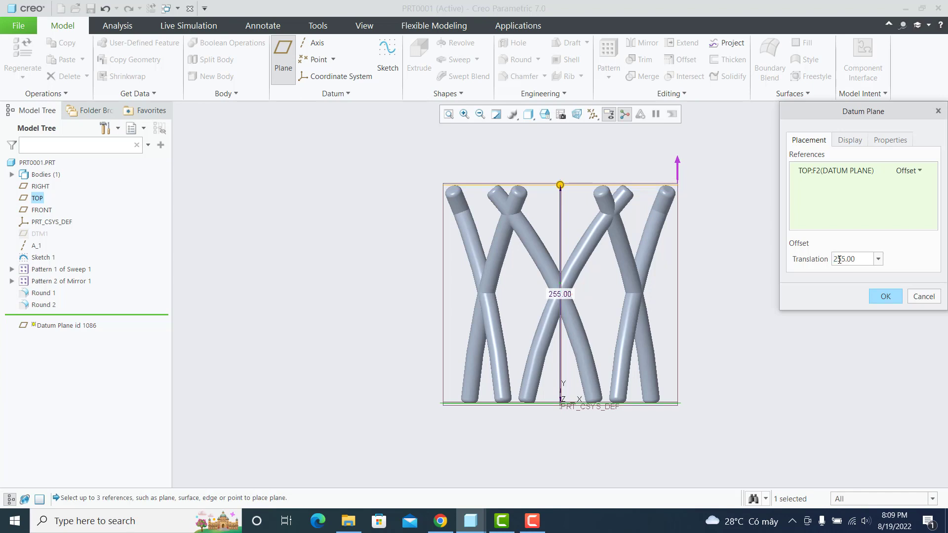
Settle the offset at 254 from TOP and finish datum plane DTM2.
scroll(677, 184, "down", 2)
scroll(678, 183, "down", 3)
scroll(677, 184, "down", 3)
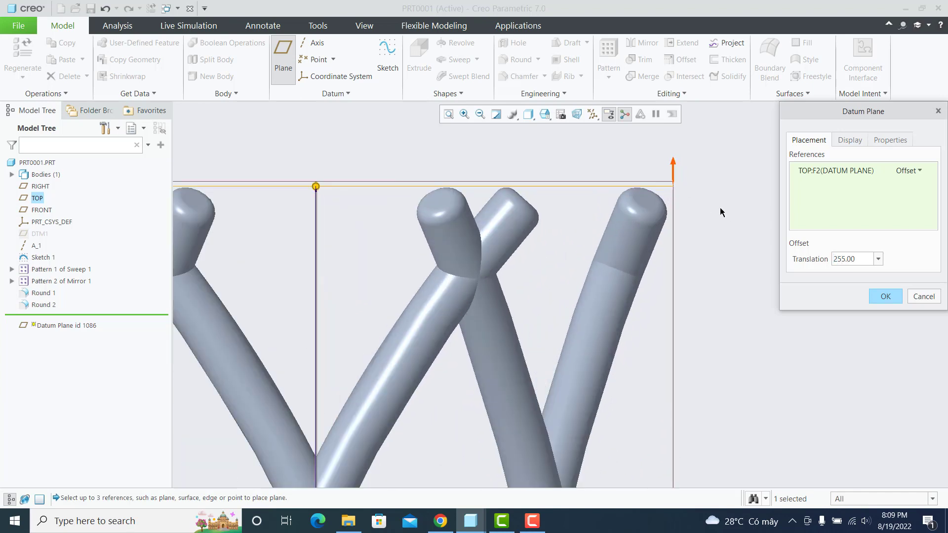
type("250")
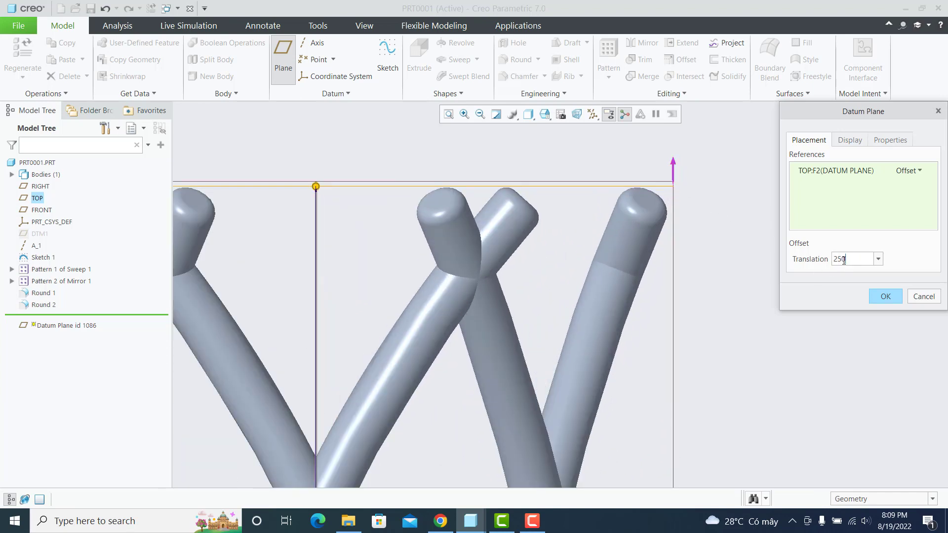
key("Return")
type("2")
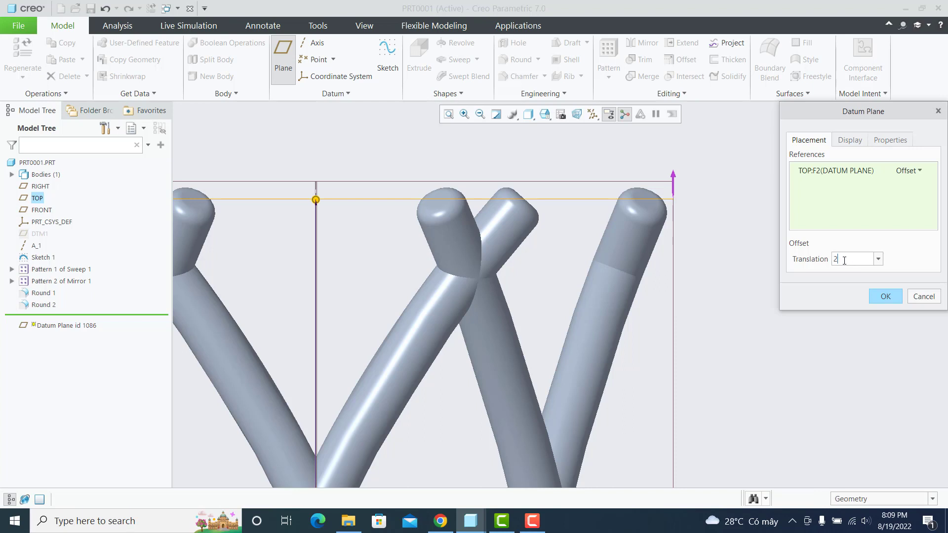
key("Return")
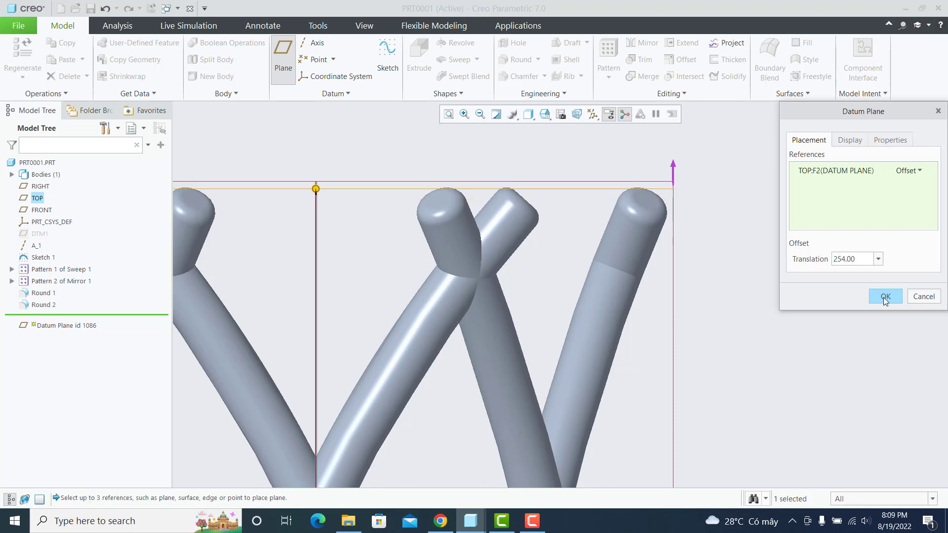
left_click(885, 299)
Start a sketch on DTM2 and draw a closed hexagon outline with lines.
left_click(388, 54)
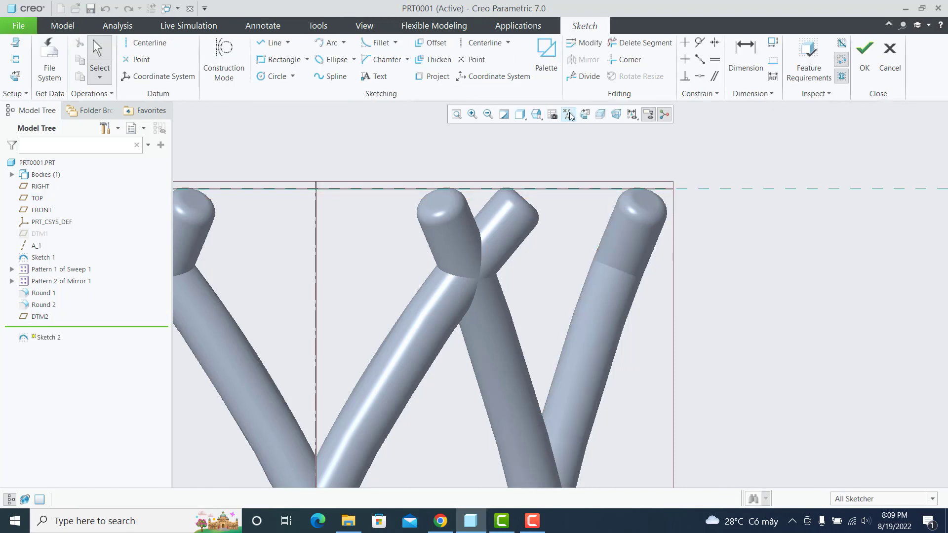
left_click(585, 114)
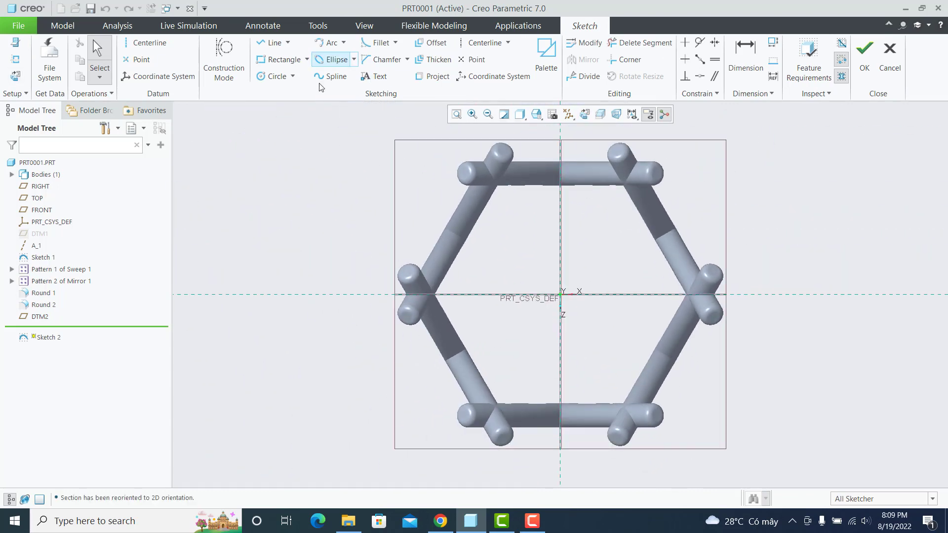
left_click(272, 43)
scroll(573, 198, "up", 2)
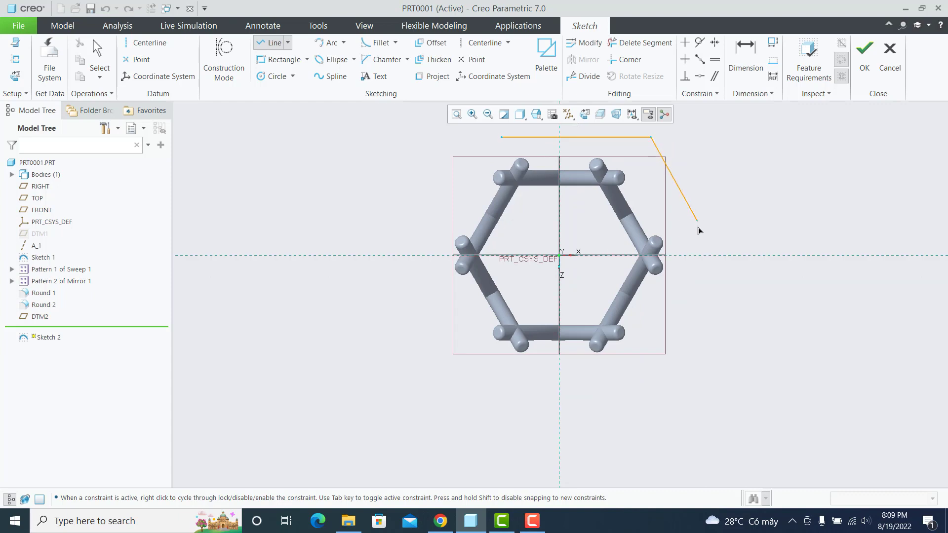
left_click(704, 256)
left_click(637, 369)
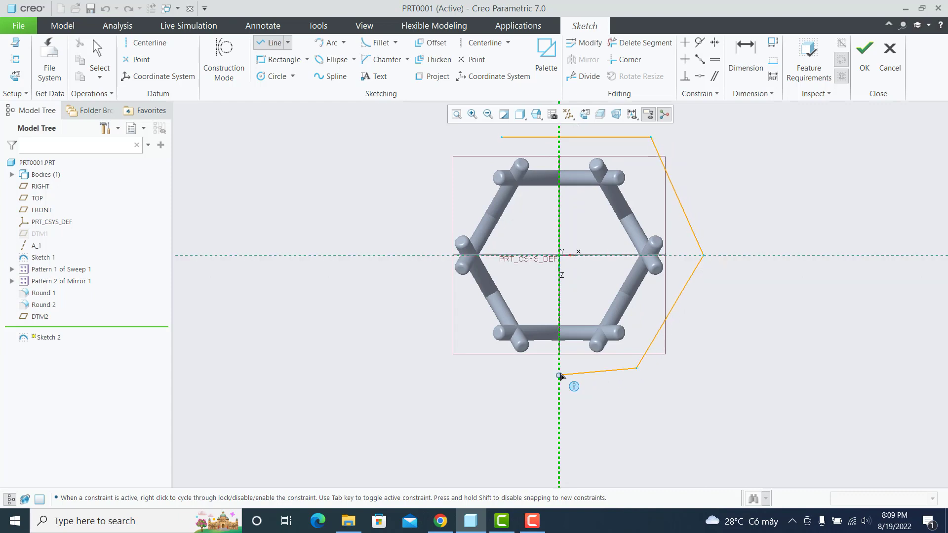
left_click(501, 369)
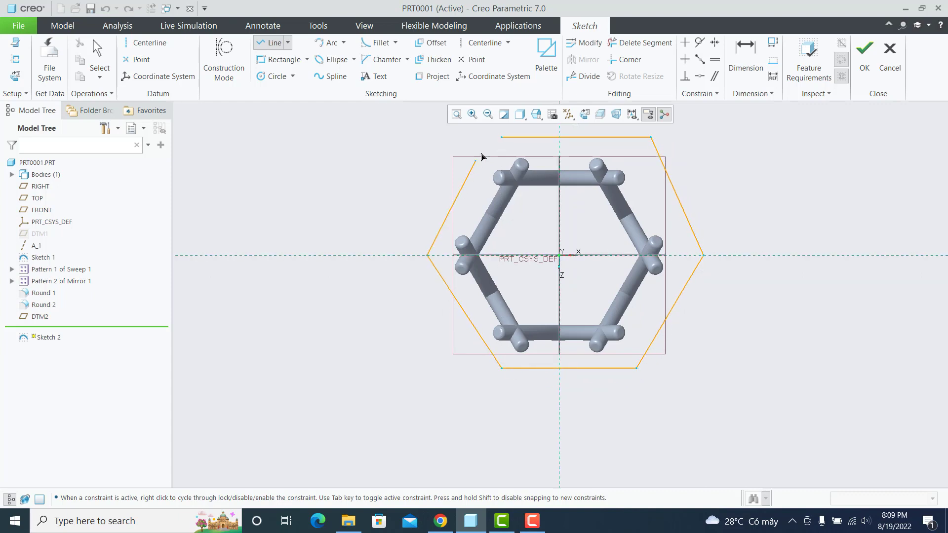
left_click(502, 137)
middle_click(501, 137)
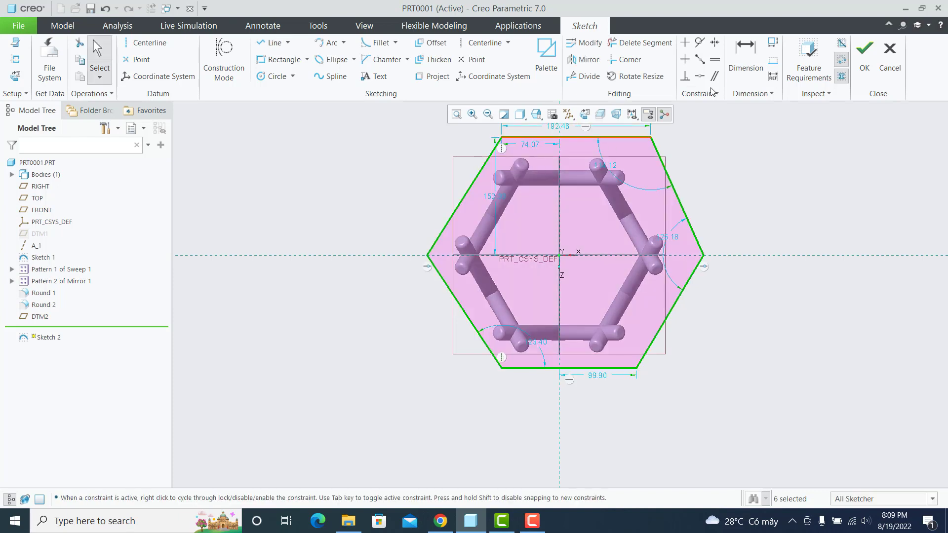
Make all hexagon edges equal length, deleting the conflicting constraint.
left_click(715, 59)
left_click(667, 175)
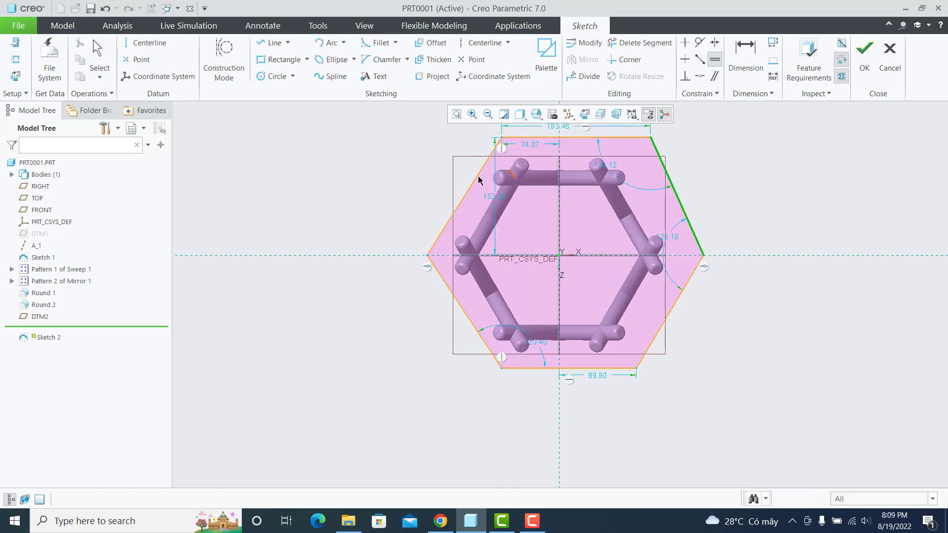
left_click(468, 194)
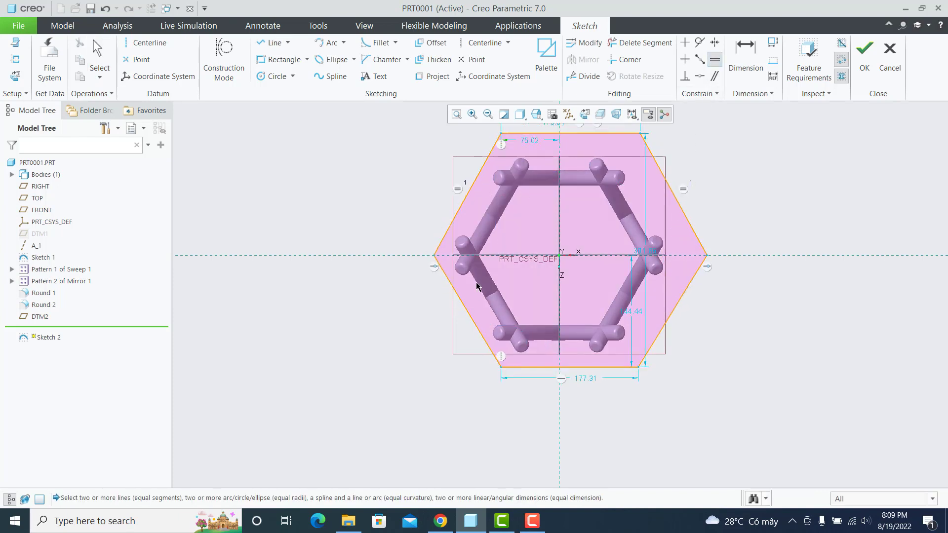
left_click(468, 311)
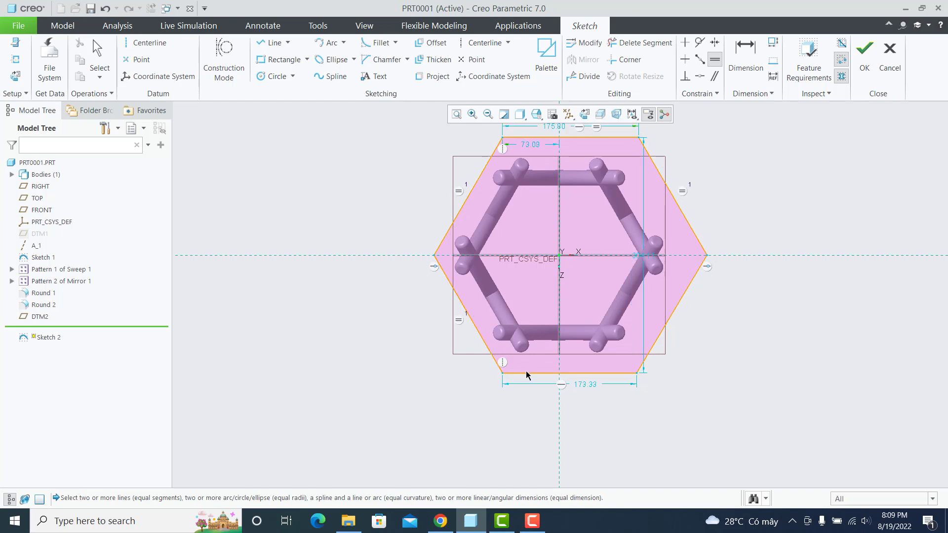
left_click(678, 304)
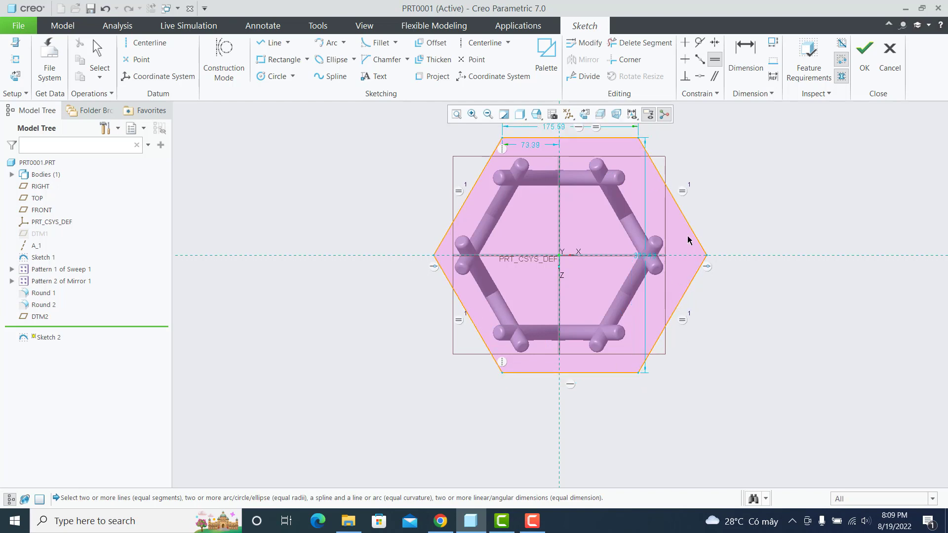
left_click(560, 380)
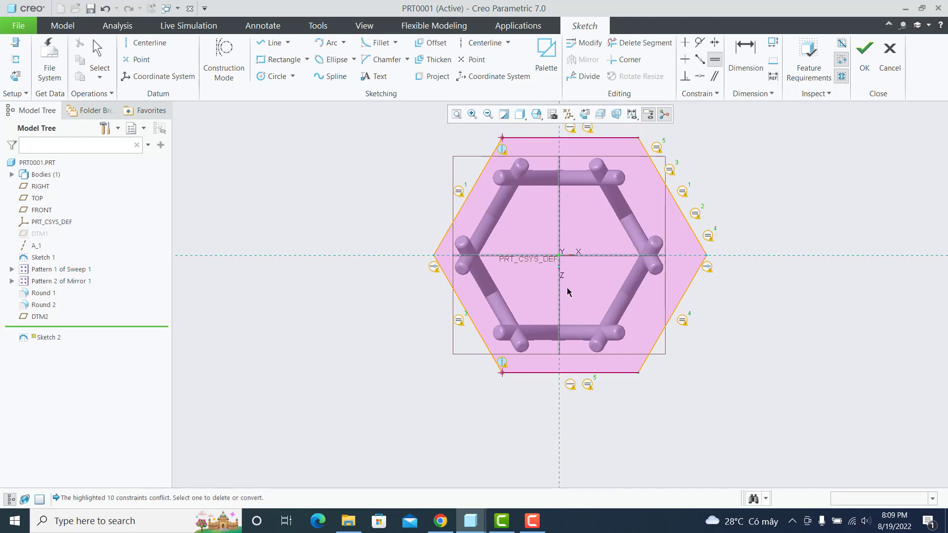
left_click(832, 145)
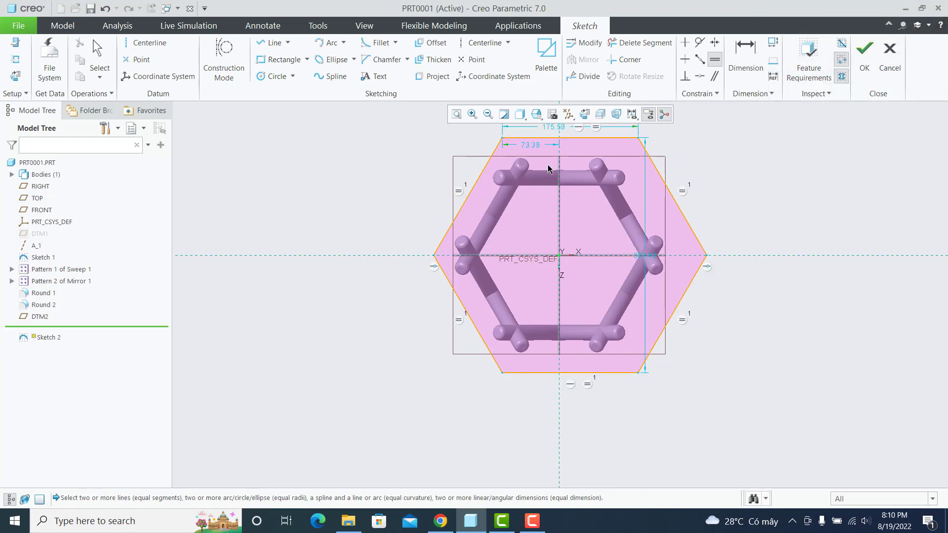
scroll(550, 169, "up", 1)
left_click(457, 116)
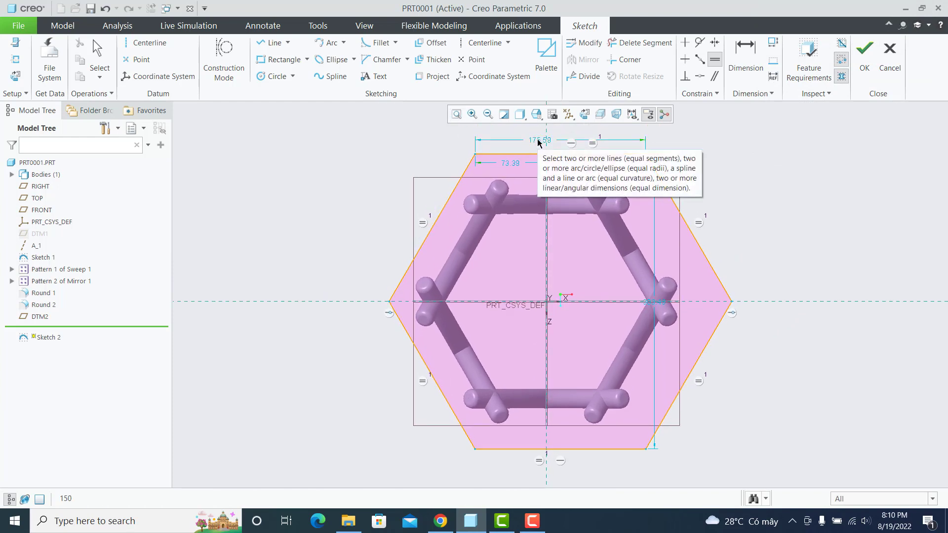
Dimension the hexagon's top edge as 160 wide and 80 from the centerline.
left_click(737, 61)
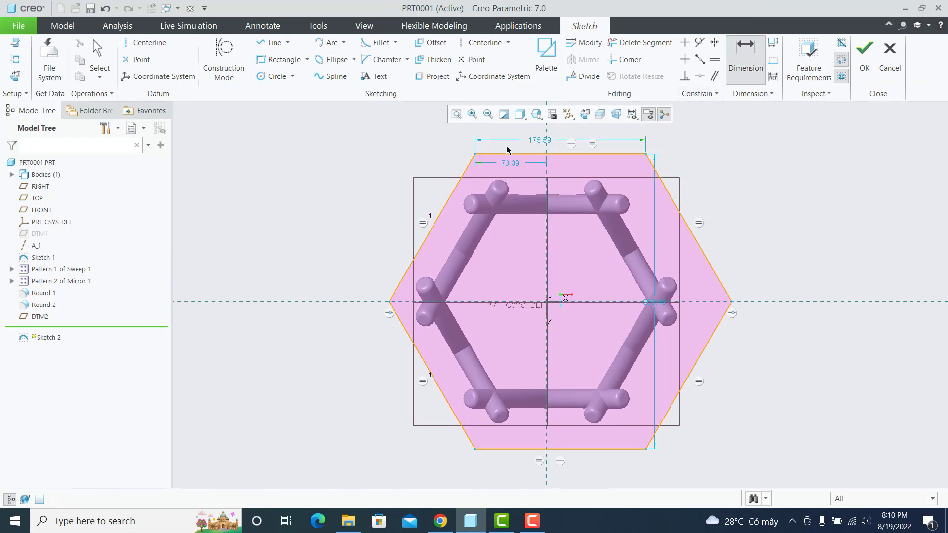
double_click(541, 142)
key("Return")
middle_click(658, 152)
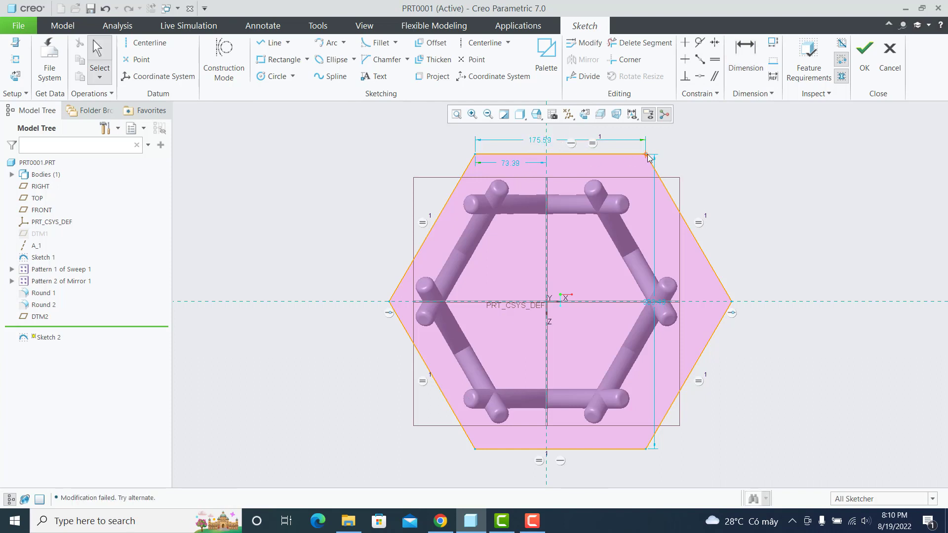
left_click_drag(645, 154, 628, 159)
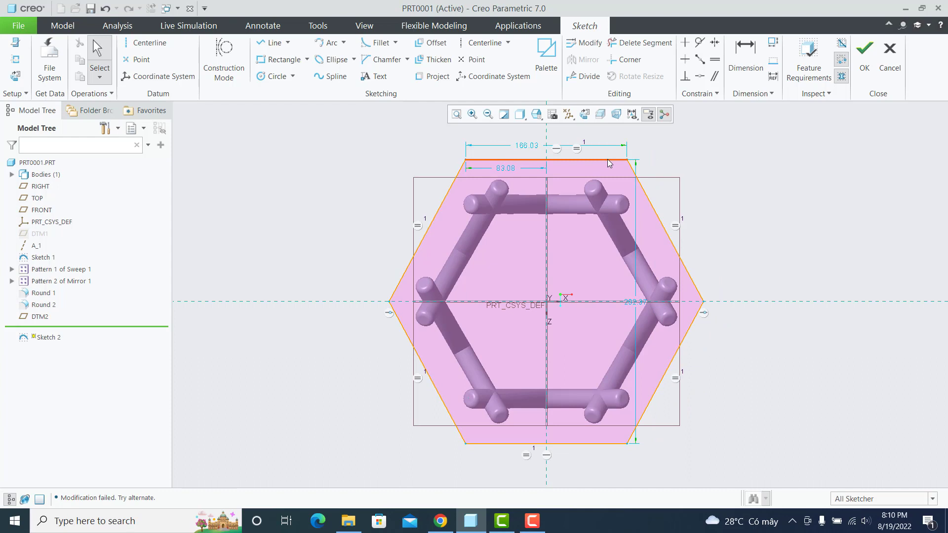
double_click(526, 146)
type("160")
key("Return")
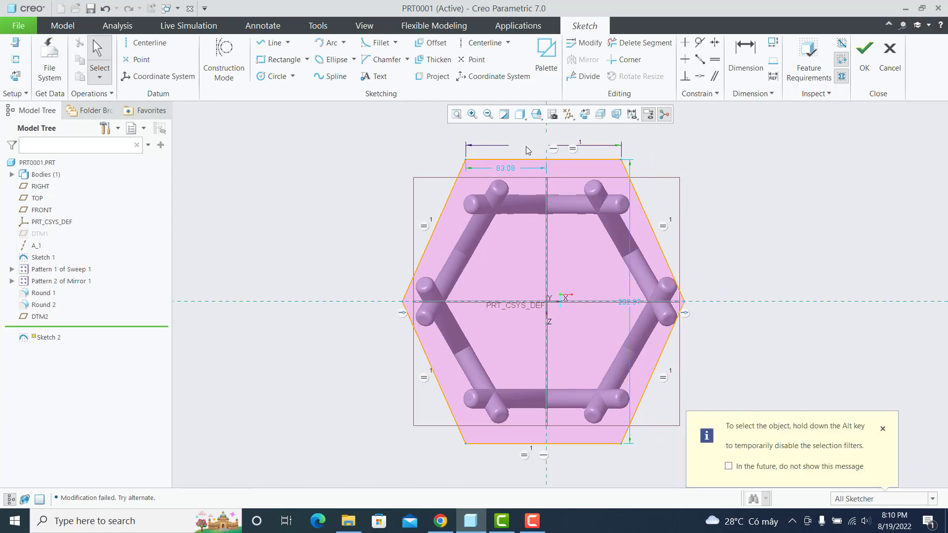
double_click(513, 169)
type("80")
key("Return")
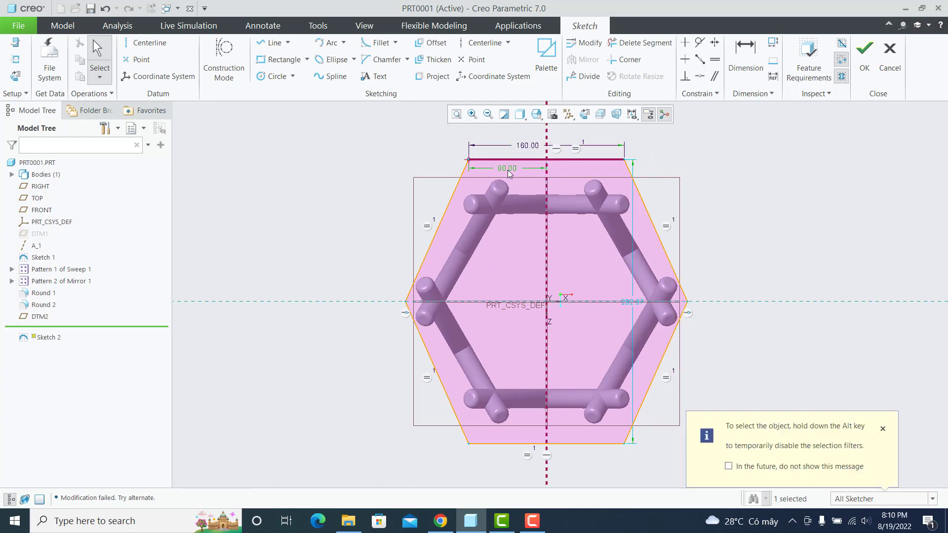
left_click(786, 196)
Dimension a 120° angle between the hexagon's upper-right and lower-right edges.
key("d")
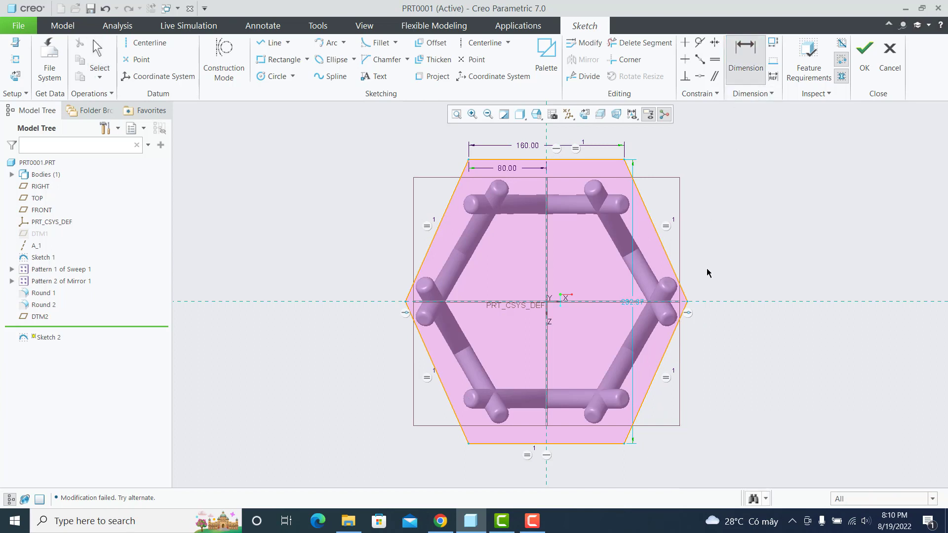
left_click(683, 318)
scroll(623, 291, "up", 2)
middle_click(624, 294)
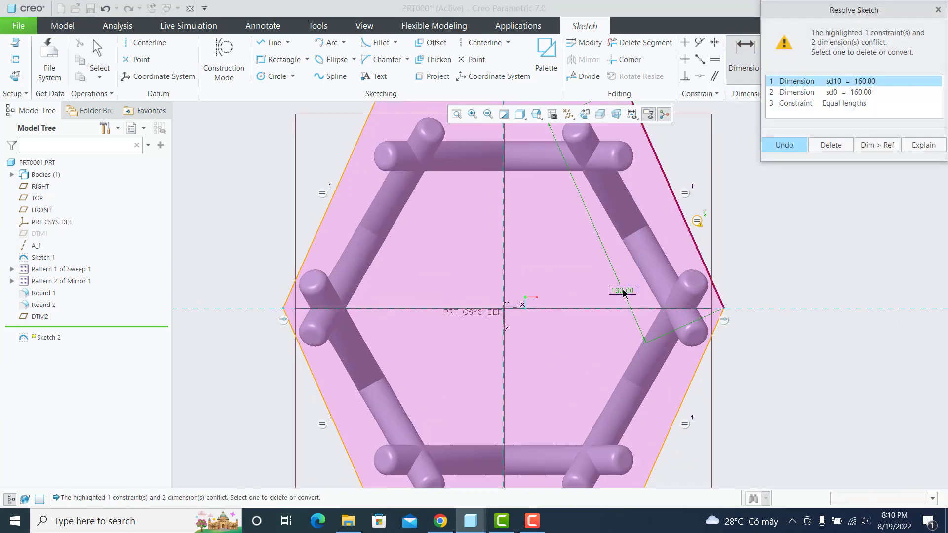
left_click(838, 147)
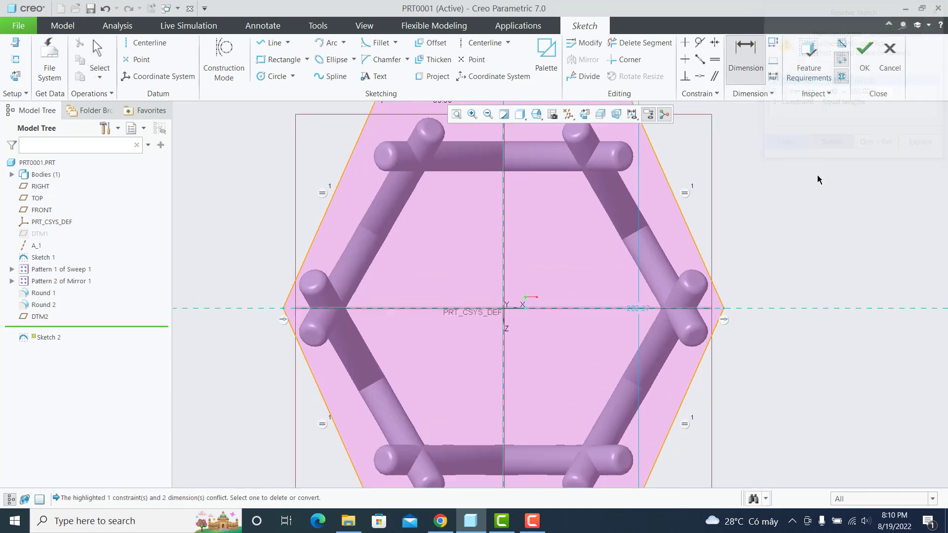
left_click(702, 258)
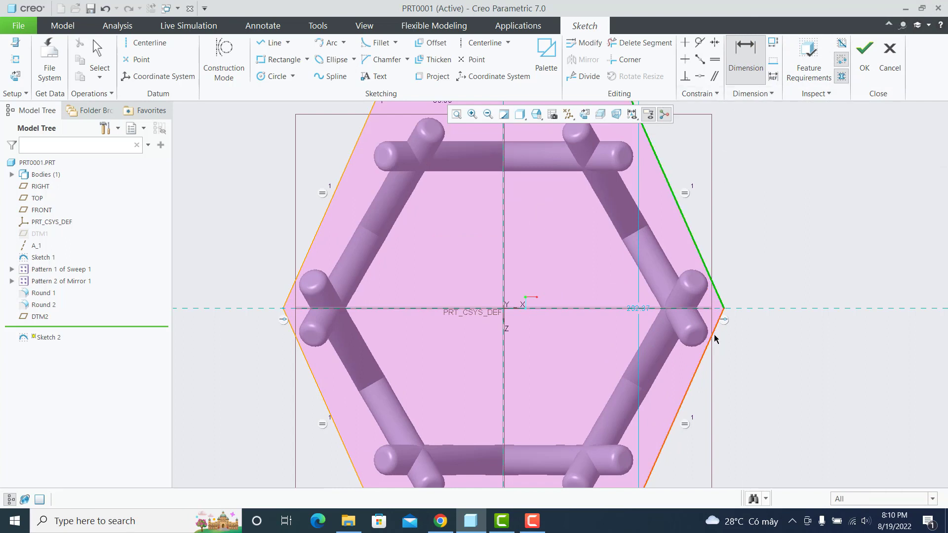
left_click(715, 340)
middle_click(625, 329)
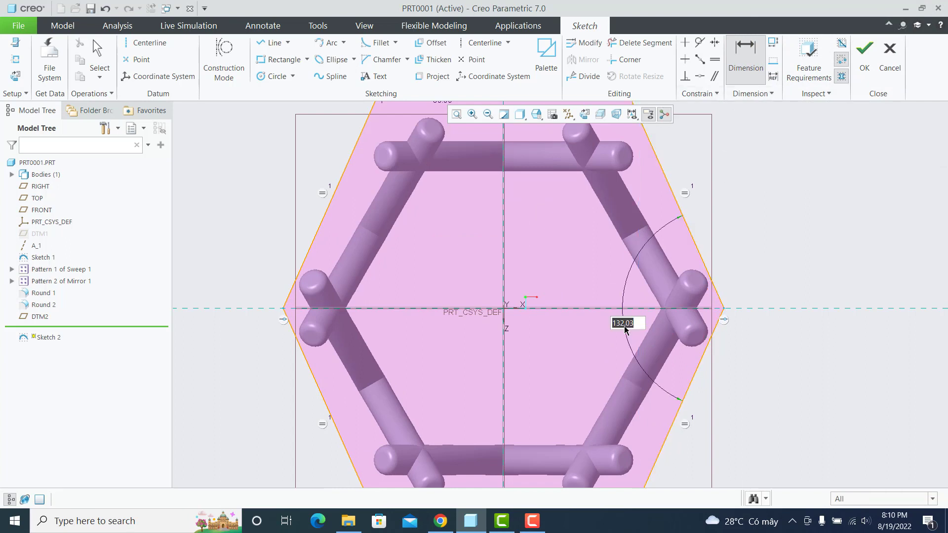
type("120")
key("Return")
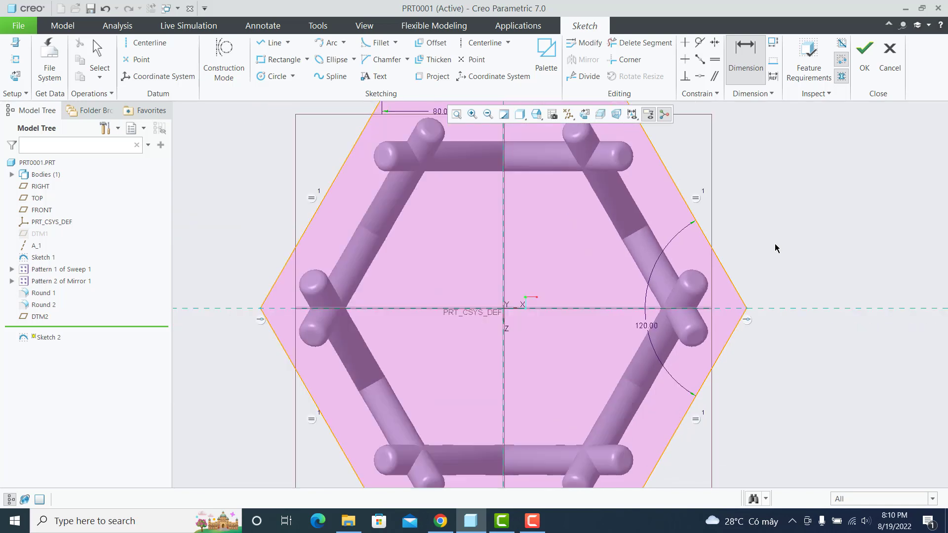
scroll(776, 249, "up", 4)
scroll(785, 239, "down", 1)
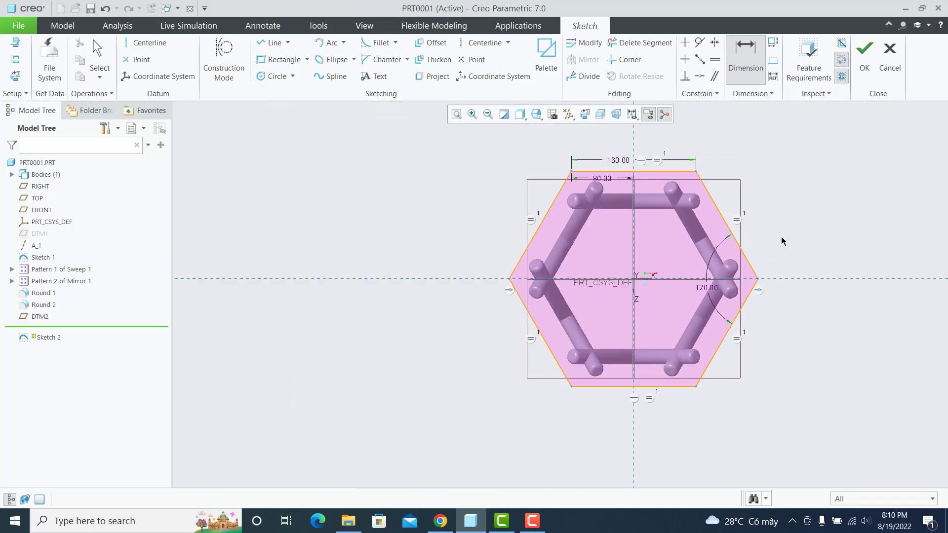
Finish the sketch and extrude the hexagon into a 20 mm-thick plate.
left_click(865, 58)
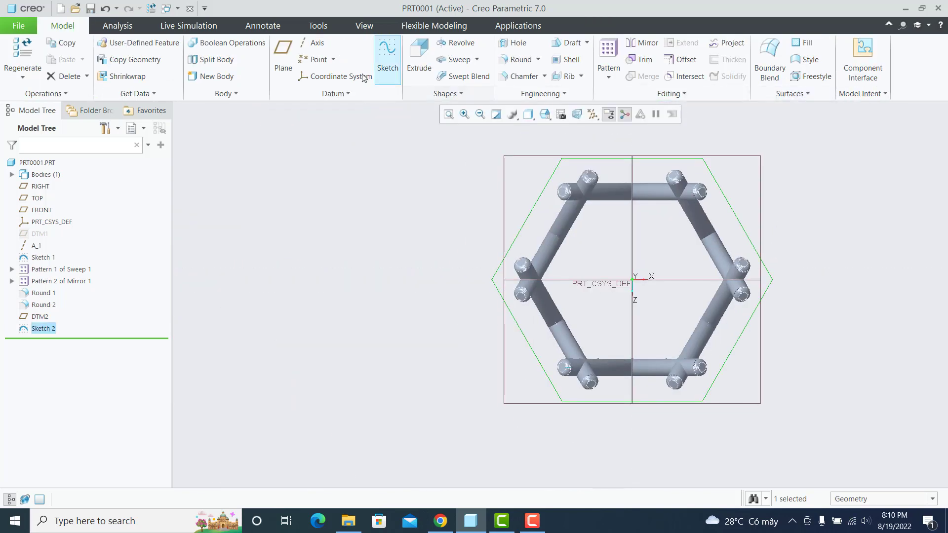
left_click(420, 57)
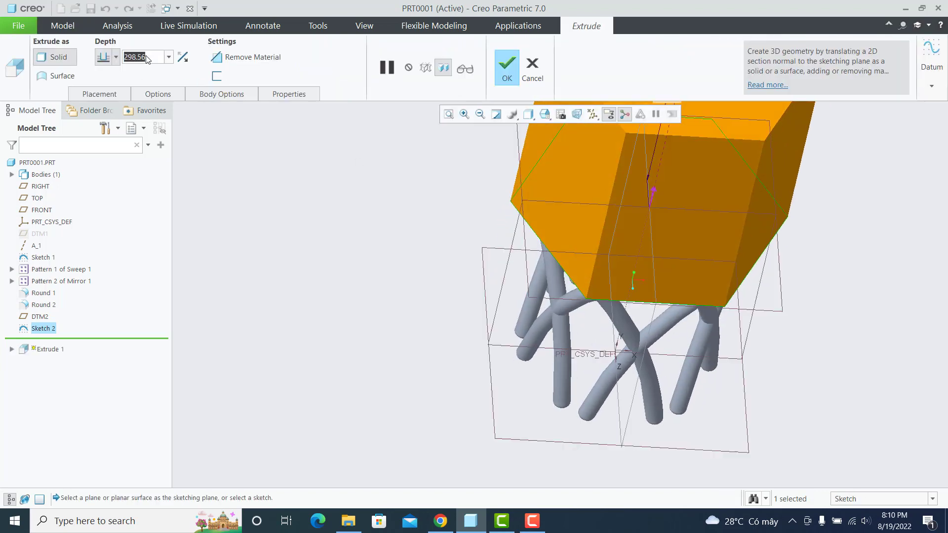
type("10")
key("Return")
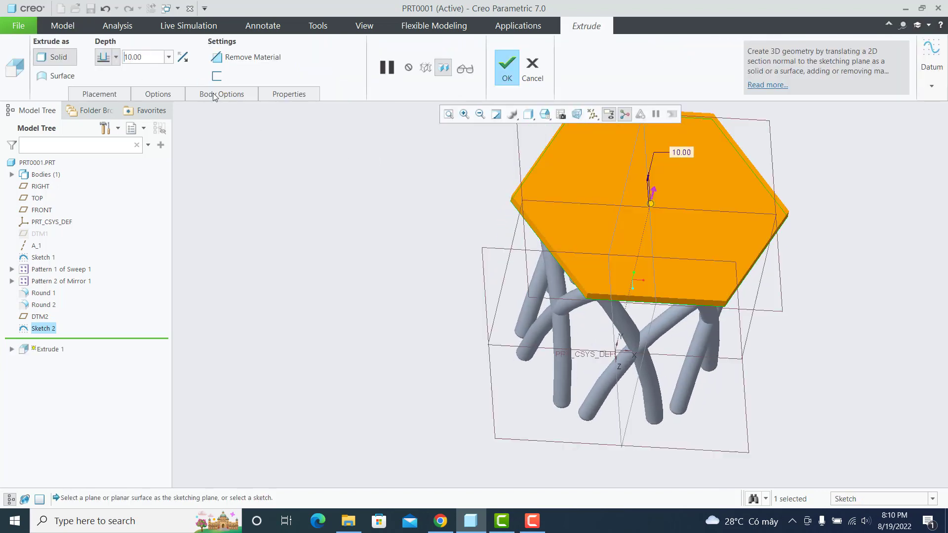
mouse_move(662, 237)
middle_mouse_down()
mouse_move(675, 192)
mouse_move(689, 182)
middle_mouse_up()
scroll(684, 171, "down", 2)
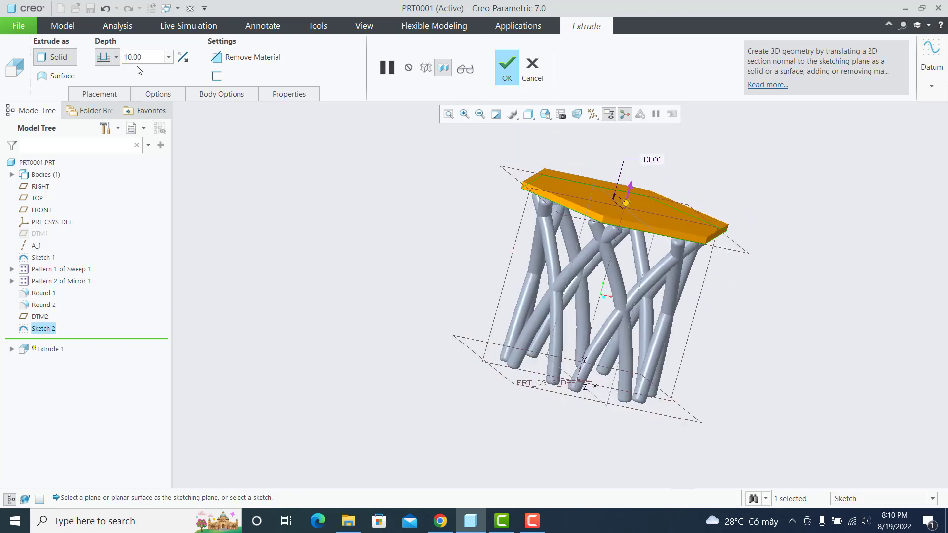
type("20")
key("Return")
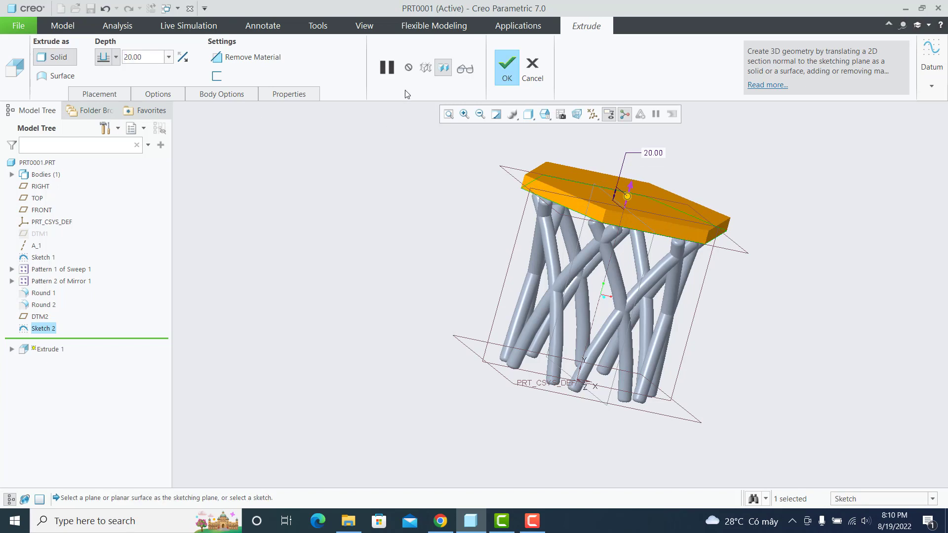
left_click(509, 70)
Hide datum plane DTM2.
mouse_move(578, 194)
middle_mouse_down()
mouse_move(727, 170)
mouse_move(663, 183)
middle_mouse_up()
left_click(728, 187)
left_click(765, 152)
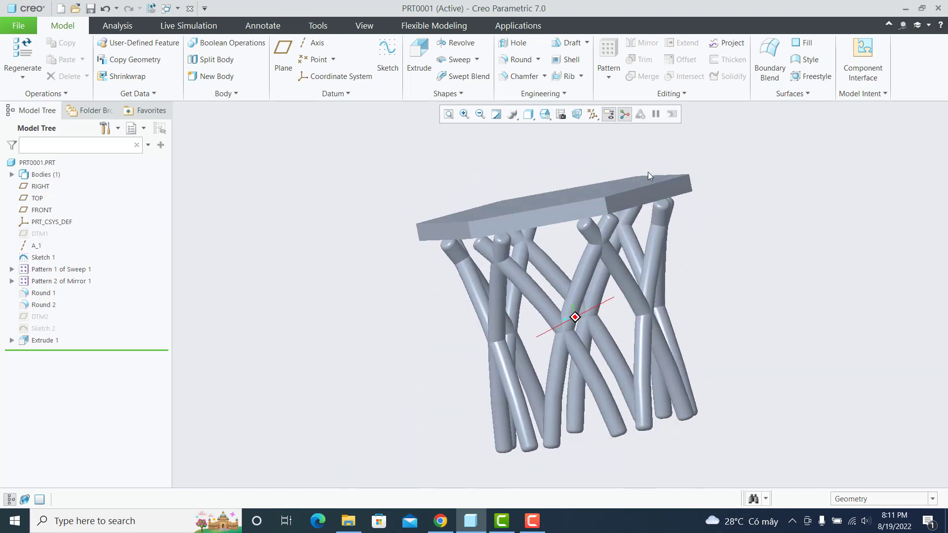
Reset to the standard view and open then close the Mesh Surface analysis.
key("ctrl+d")
left_click(118, 25)
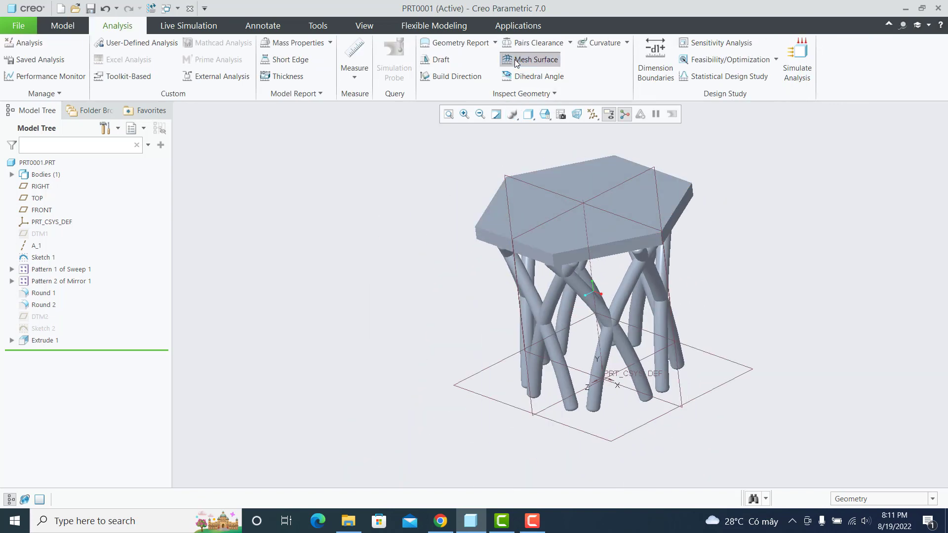
left_click(514, 60)
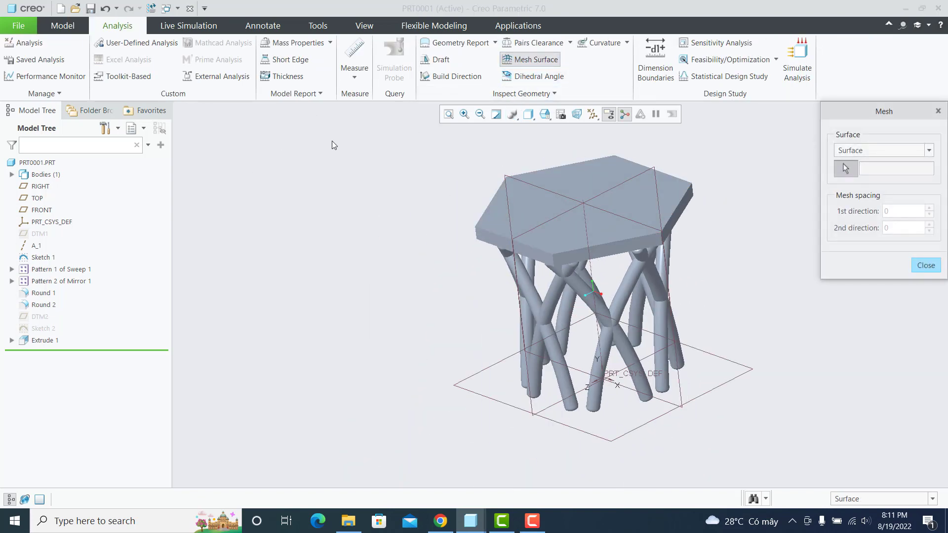
left_click(915, 262)
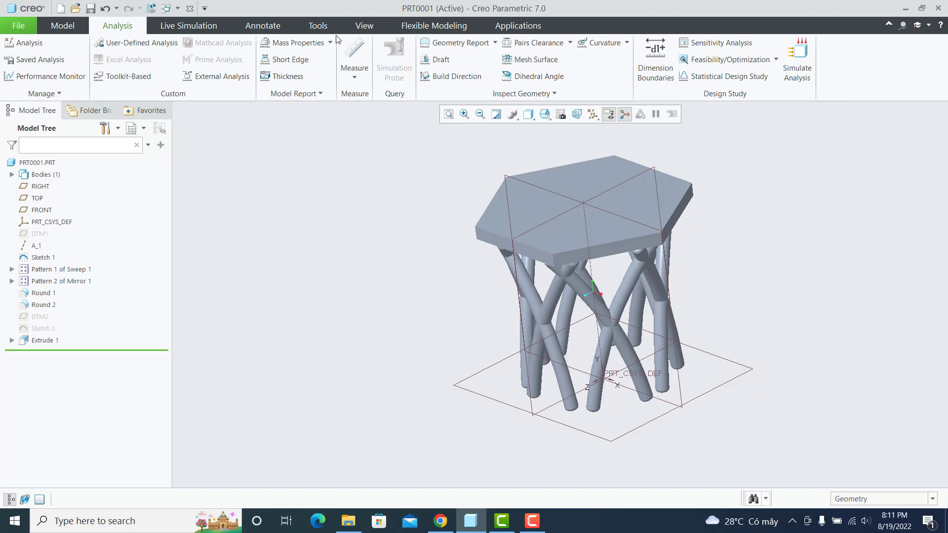
left_click(76, 32)
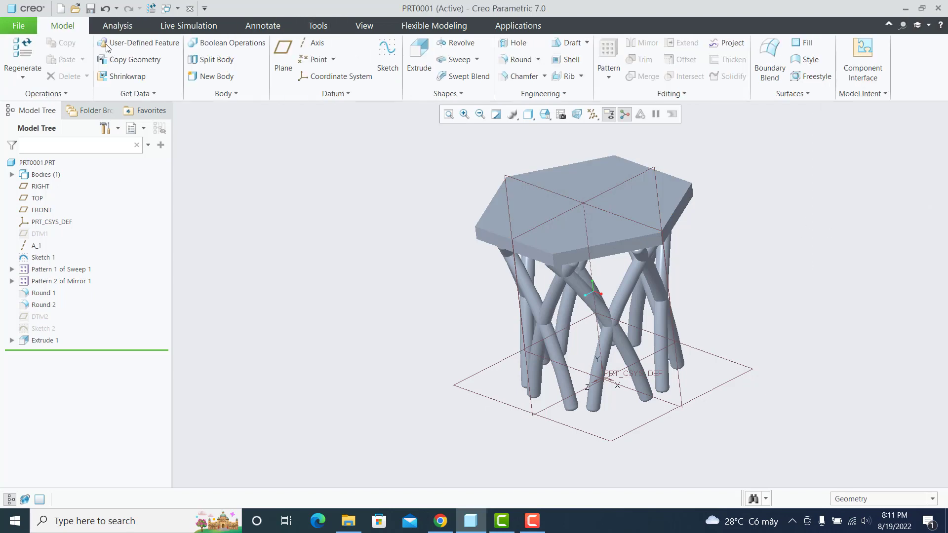
Start a 10 mm round on the plate's left and right vertical corner edges.
left_click(520, 60)
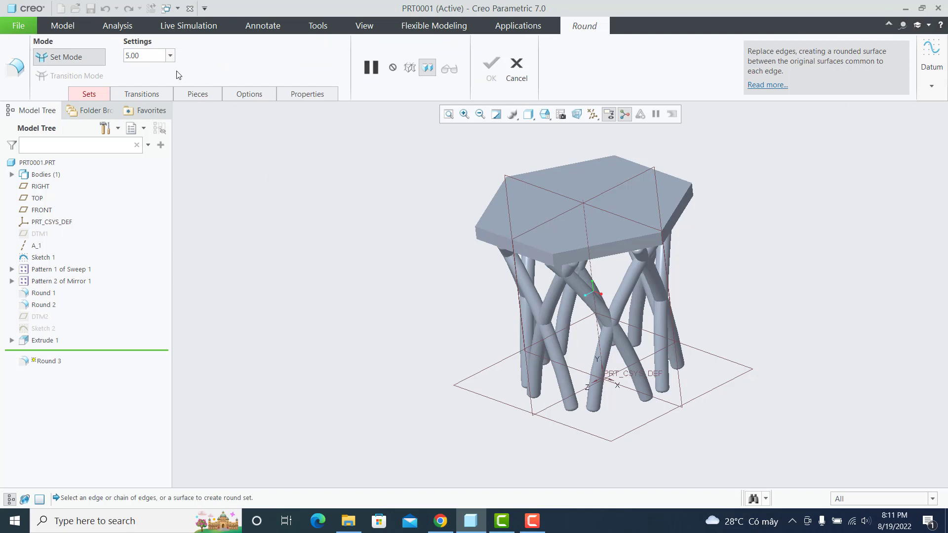
type("10")
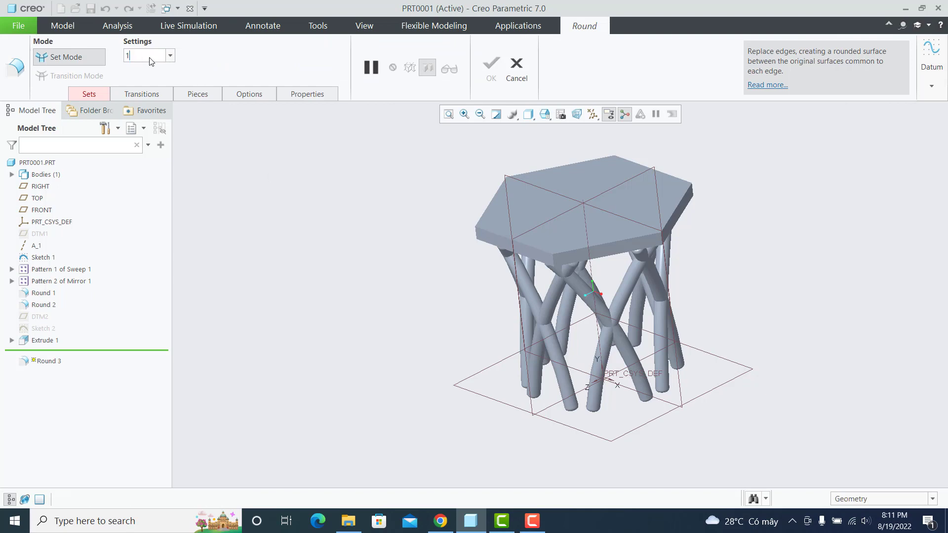
key("Return")
scroll(508, 238, "down", 3)
left_click(569, 268)
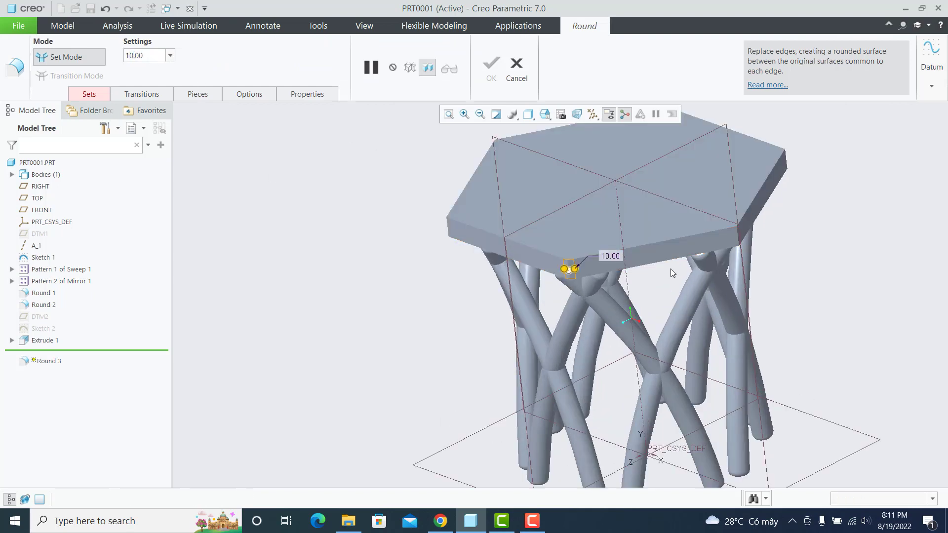
scroll(731, 245, "down", 2)
left_click(741, 232, "ctrl")
Add the remaining vertical plate corners and finish the 10 mm round.
middle_click_drag(640, 243, 577, 242)
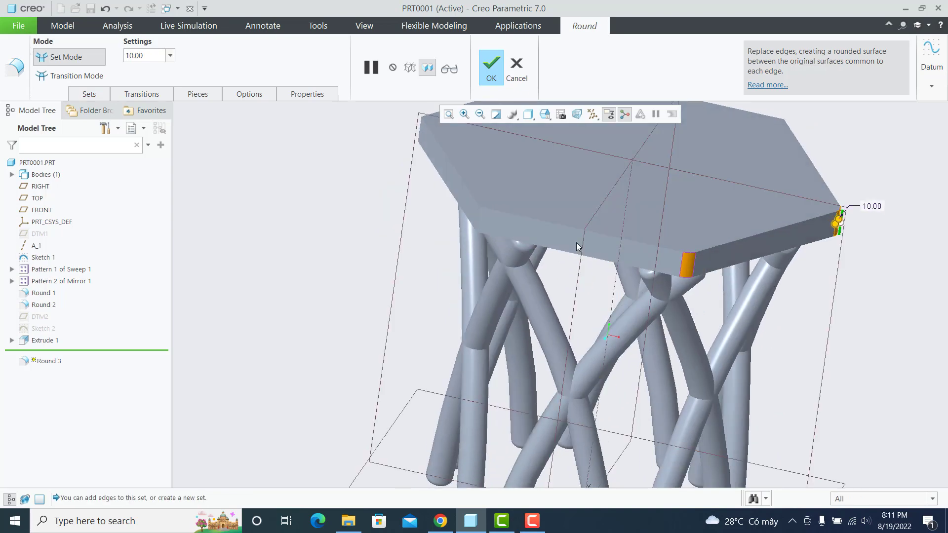
left_click(479, 221, "ctrl")
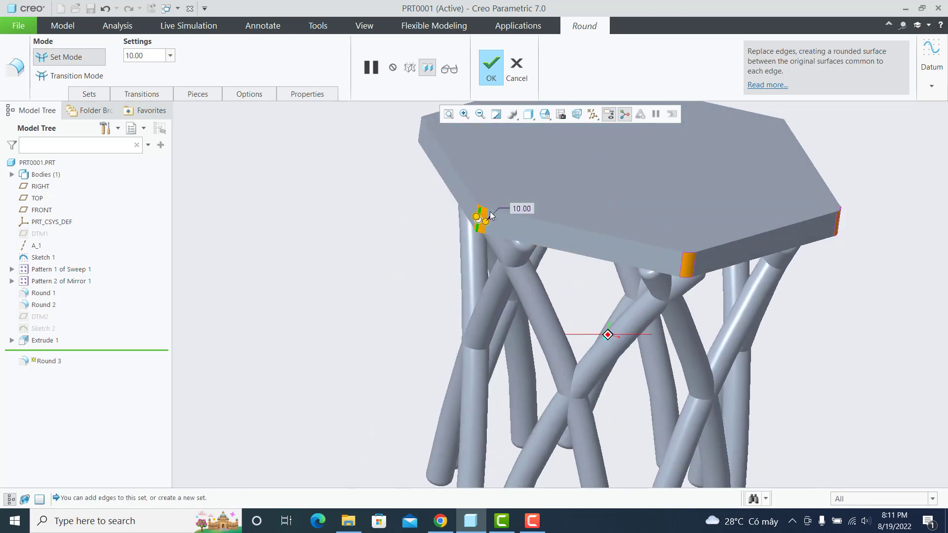
mouse_move(490, 212)
middle_mouse_down()
mouse_move(541, 288)
mouse_move(559, 267)
middle_mouse_up()
left_click(541, 294, "ctrl")
left_click(574, 271, "ctrl")
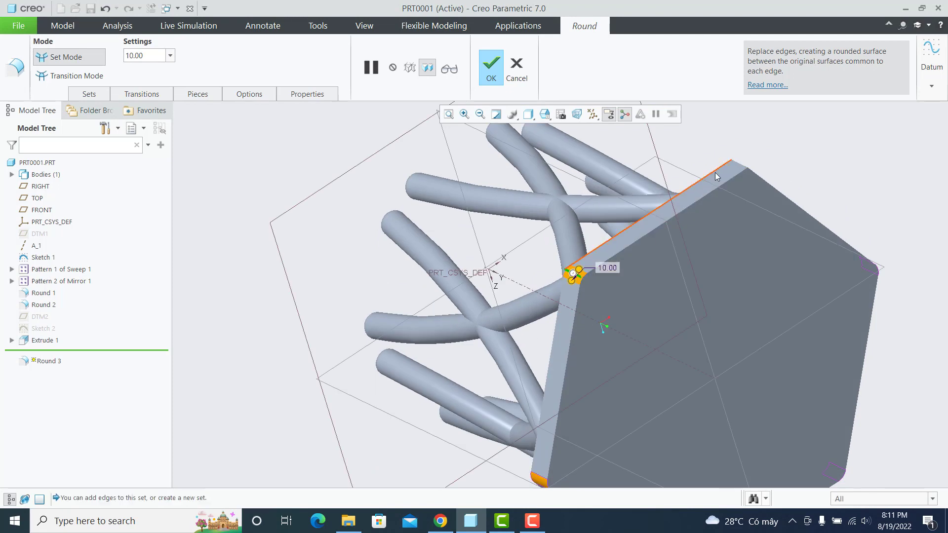
middle_click_drag(731, 241, 558, 250)
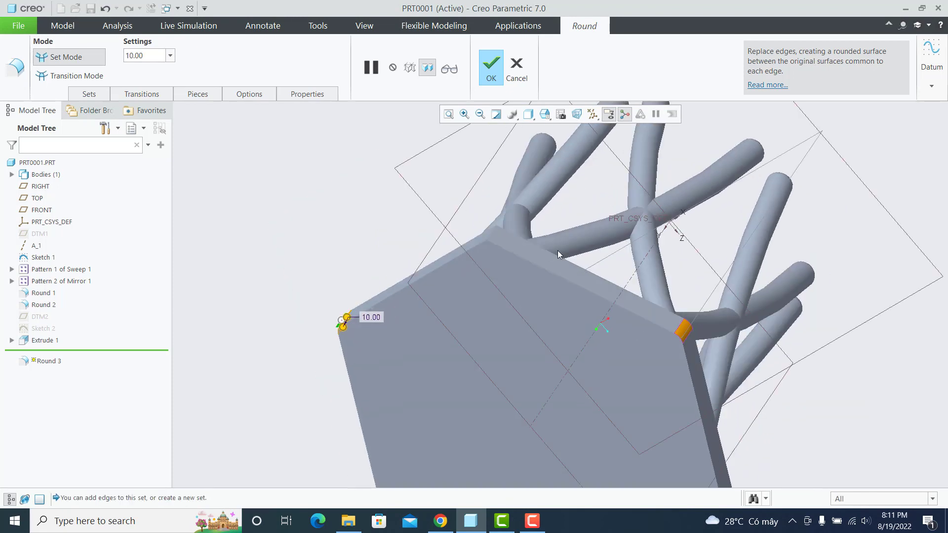
left_click(491, 234, "ctrl")
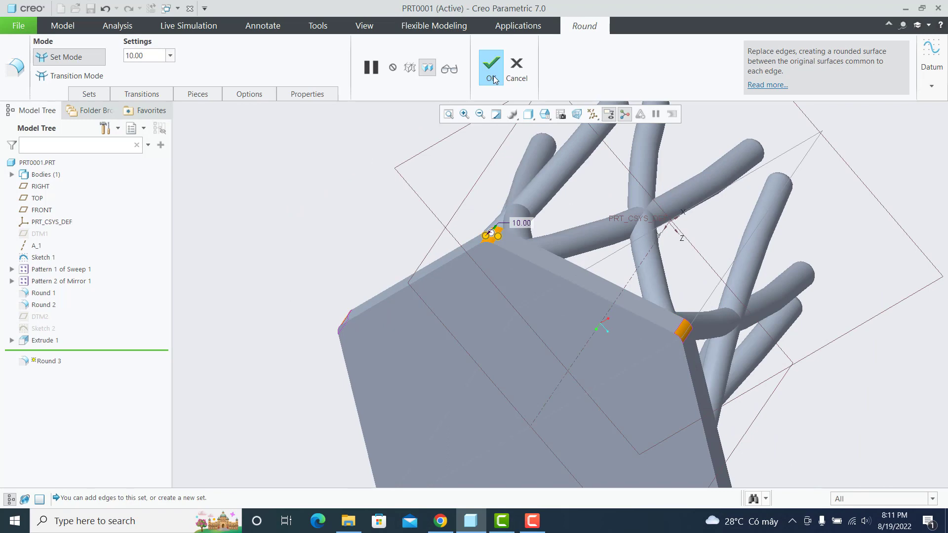
left_click(494, 74)
mouse_move(513, 212)
middle_mouse_down()
mouse_move(526, 246)
mouse_move(668, 231)
middle_mouse_up()
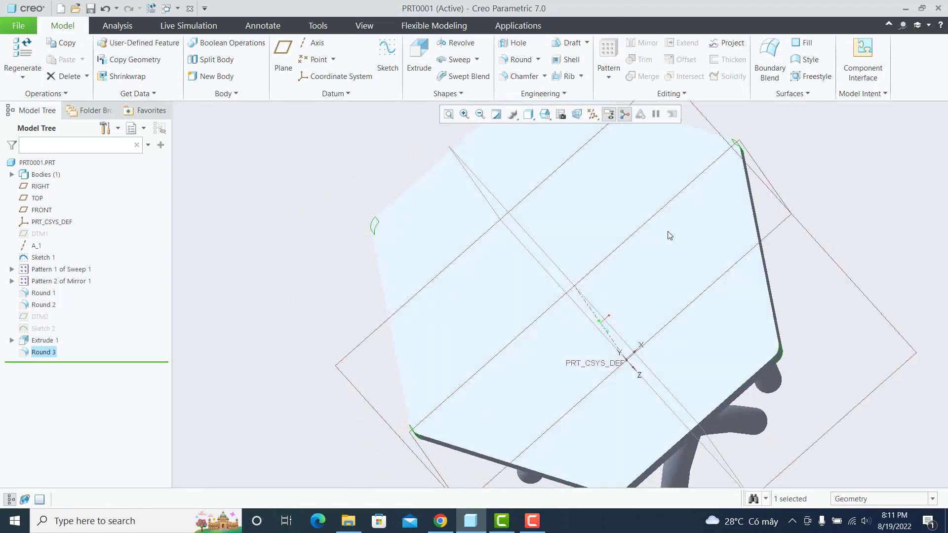
Round the plate's top outer edge chain with a 10.00 radius.
left_click(518, 60)
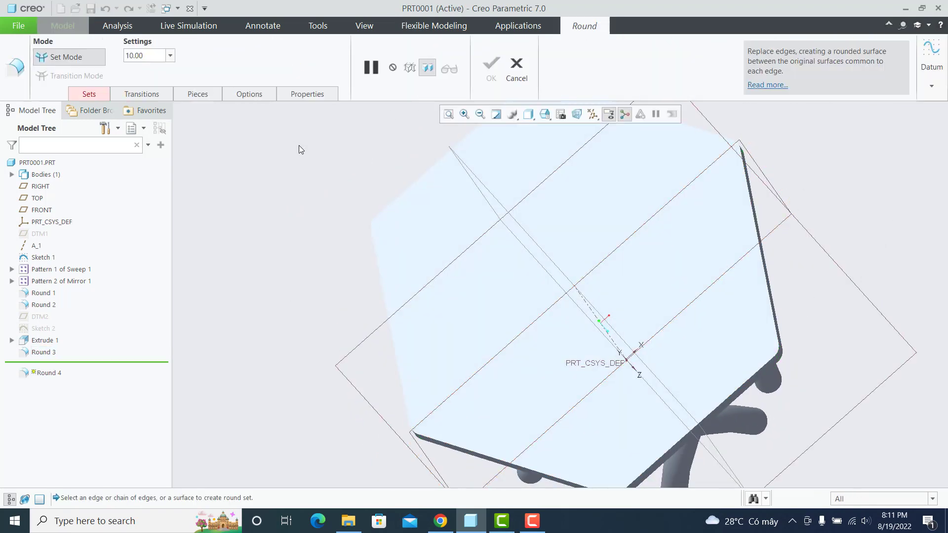
left_click(763, 261)
middle_click_drag(764, 261, 570, 268)
left_click(503, 277)
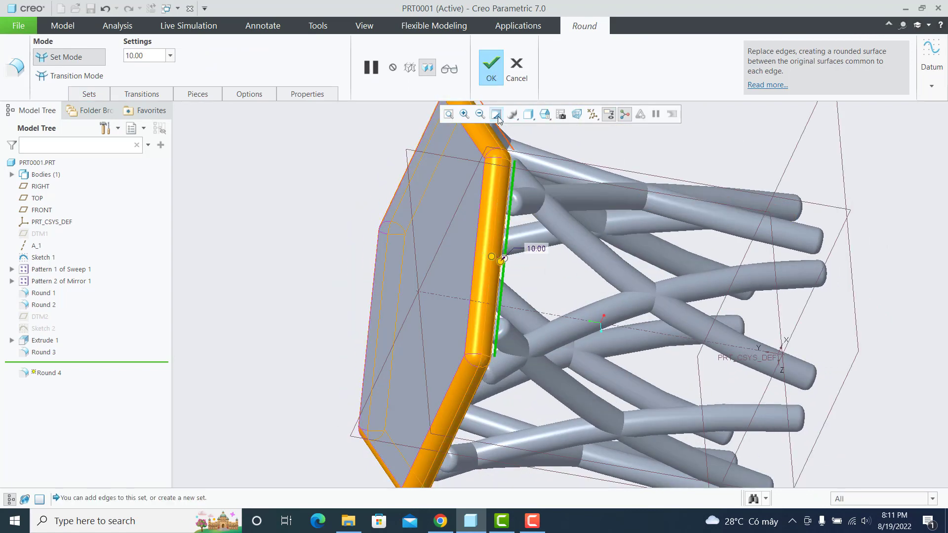
left_click(491, 65)
mouse_move(544, 222)
middle_mouse_down()
mouse_move(547, 291)
mouse_move(344, 373)
middle_mouse_up()
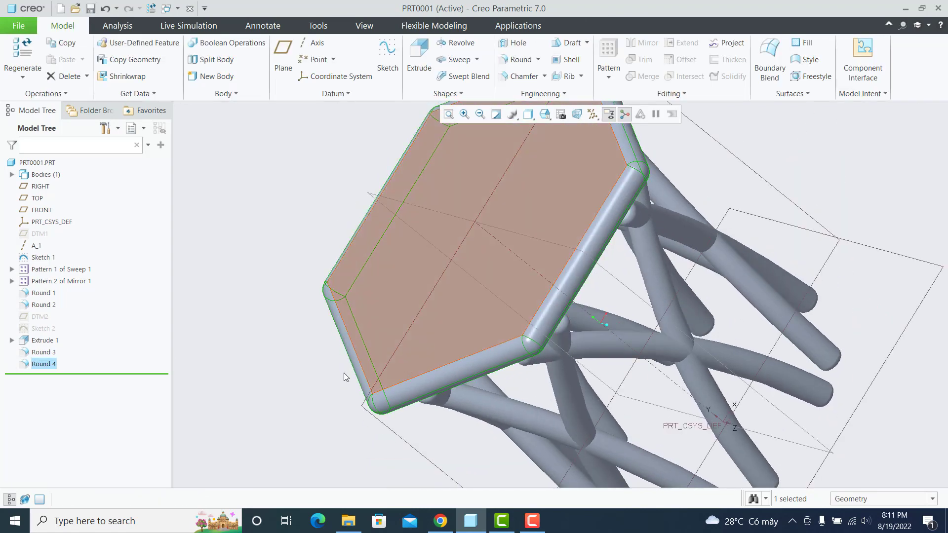
Refit and orbit to look over the finished table-like model.
left_click(783, 134)
left_click(449, 114)
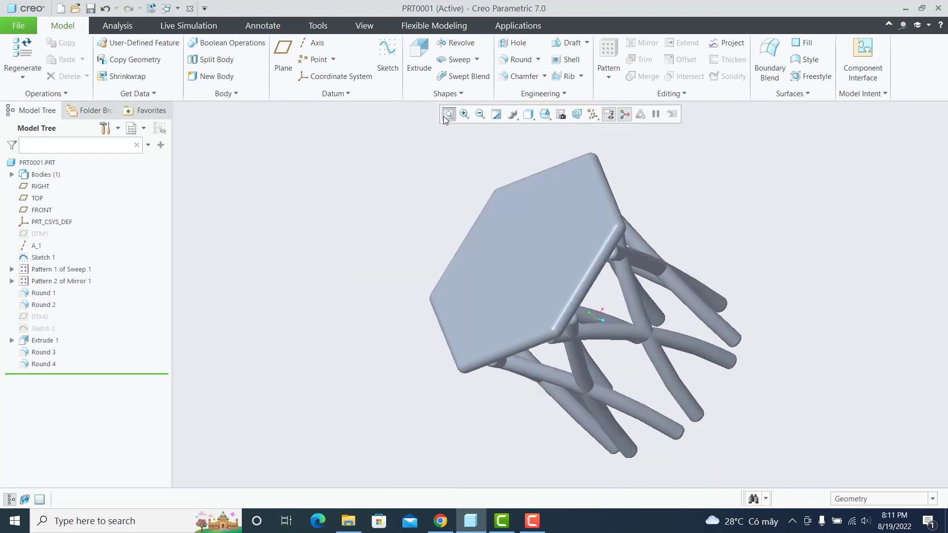
mouse_move(532, 267)
middle_mouse_down()
mouse_move(521, 268)
mouse_move(561, 214)
mouse_move(564, 179)
mouse_move(552, 249)
mouse_move(635, 221)
middle_mouse_up()
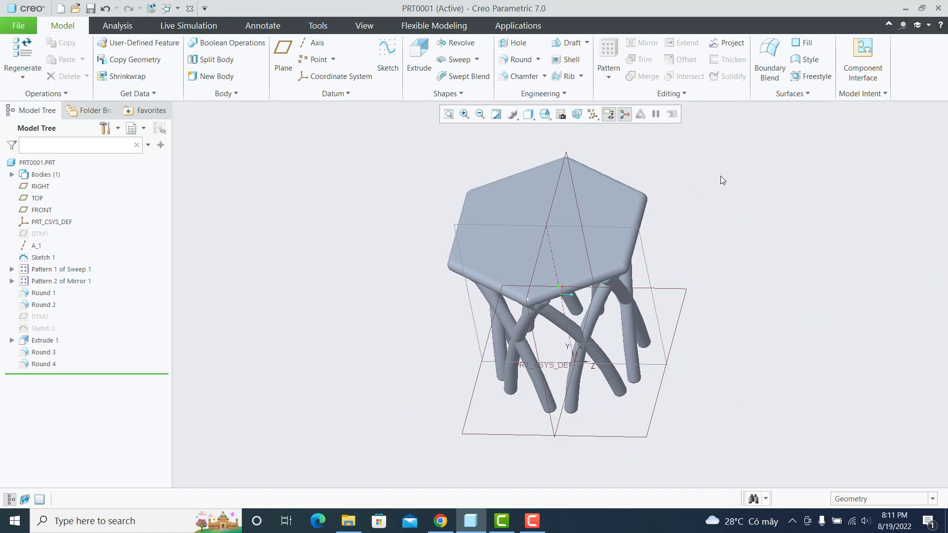